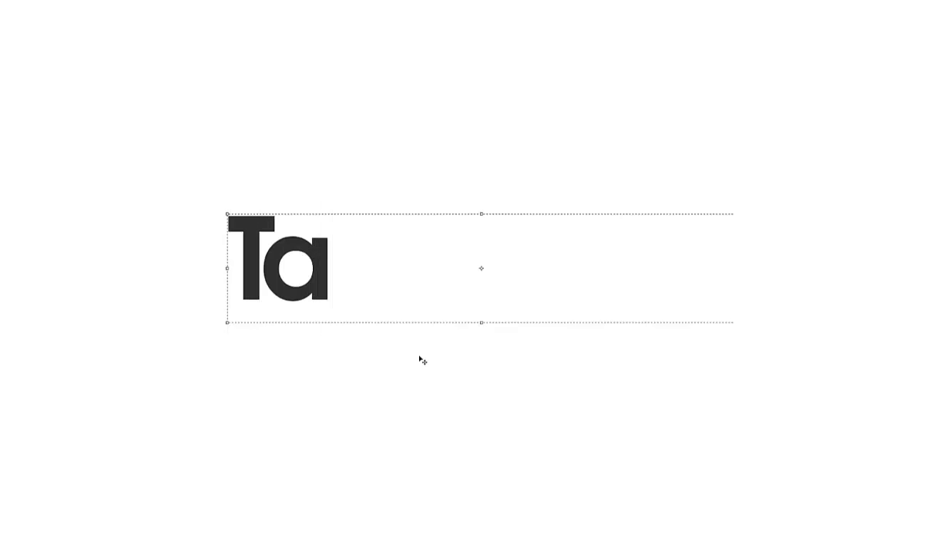
text(ch)
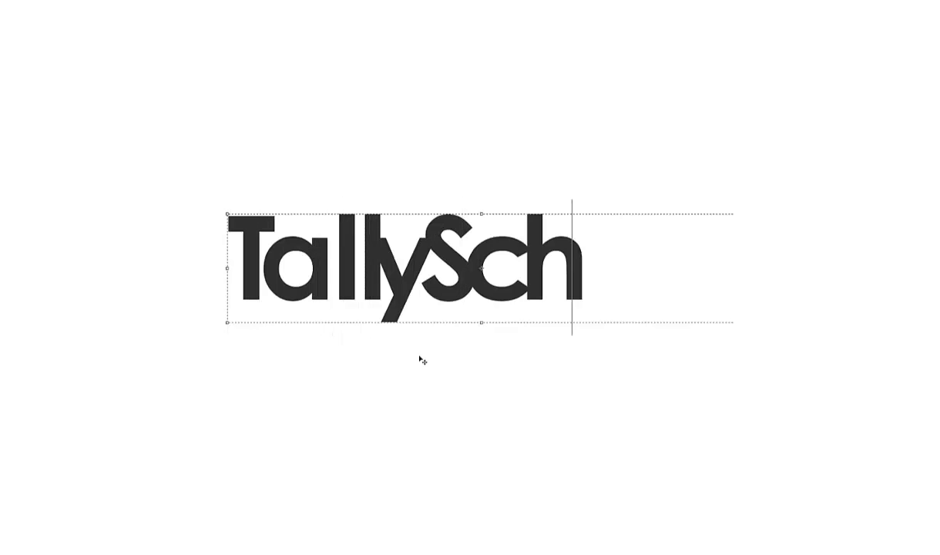
key(shift+Left)
key(shift+Left)
key(shift+Left)
text(ool)
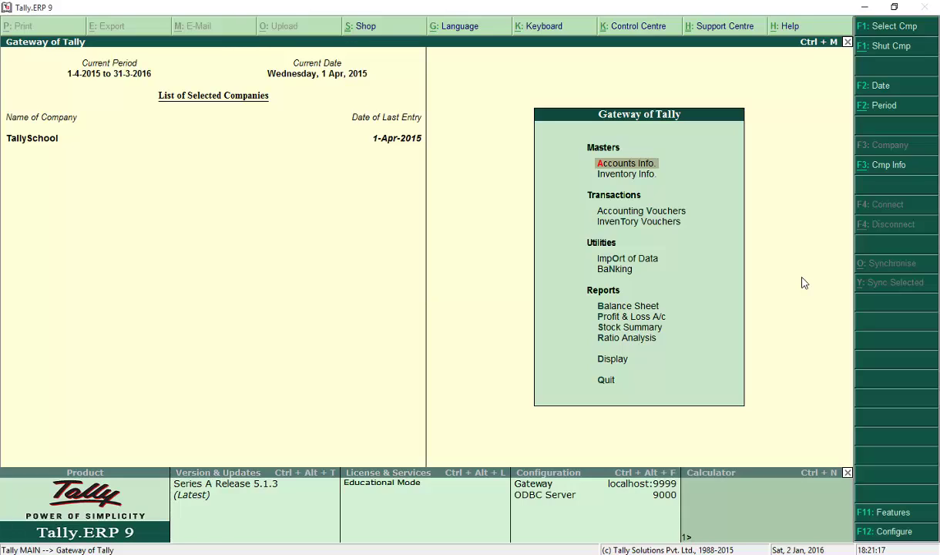
Step: Start a new single ledger with the customer's name and place it under the Sundry Debtors group
key(Return)
key(Down)
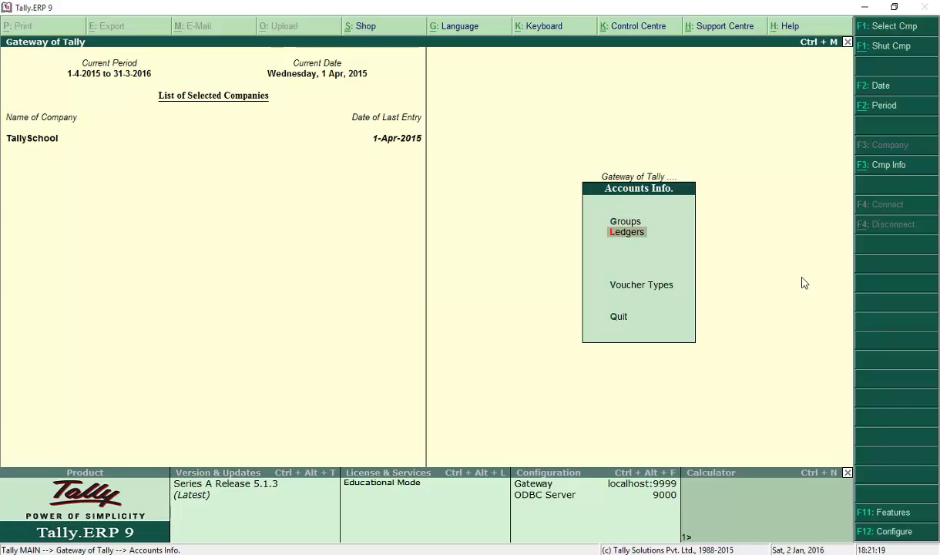
key(Return)
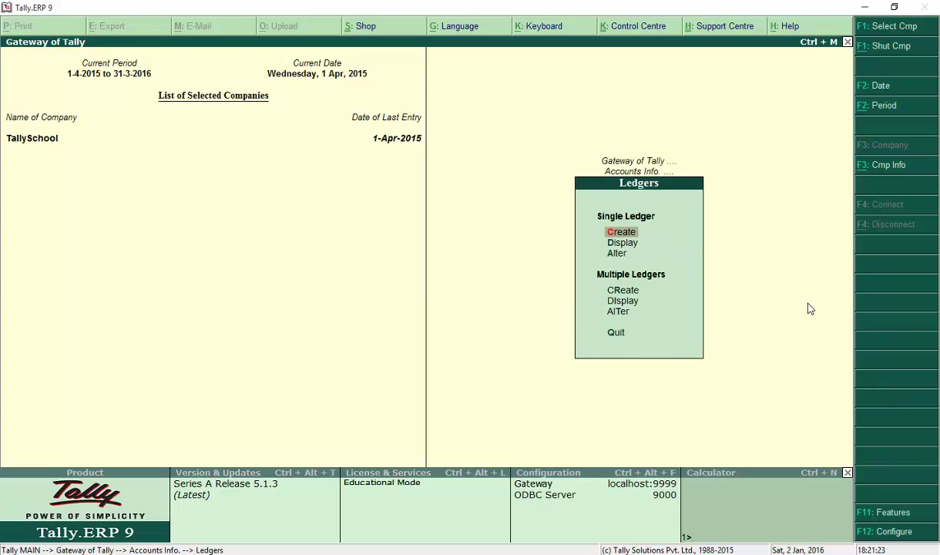
key(Return)
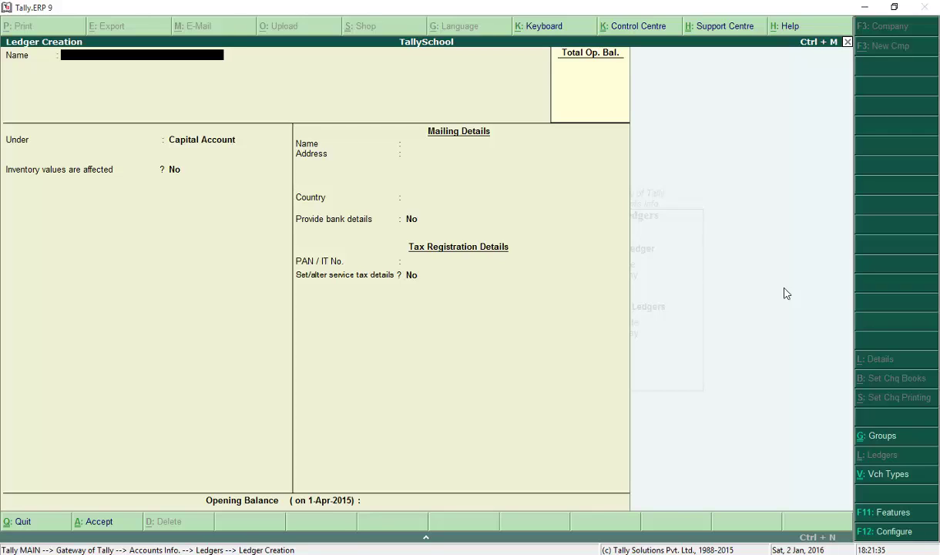
text(Amit)
key(Return)
text(Sun)
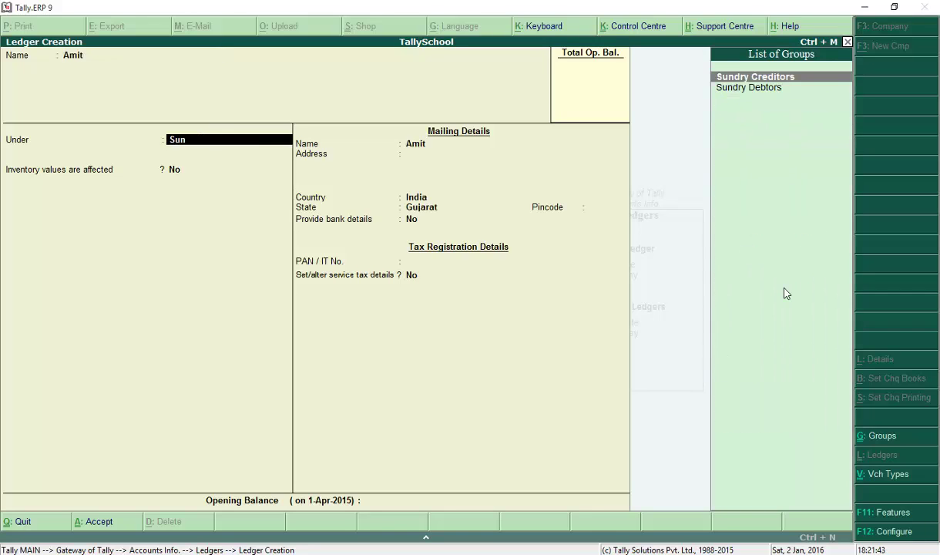
key(Down)
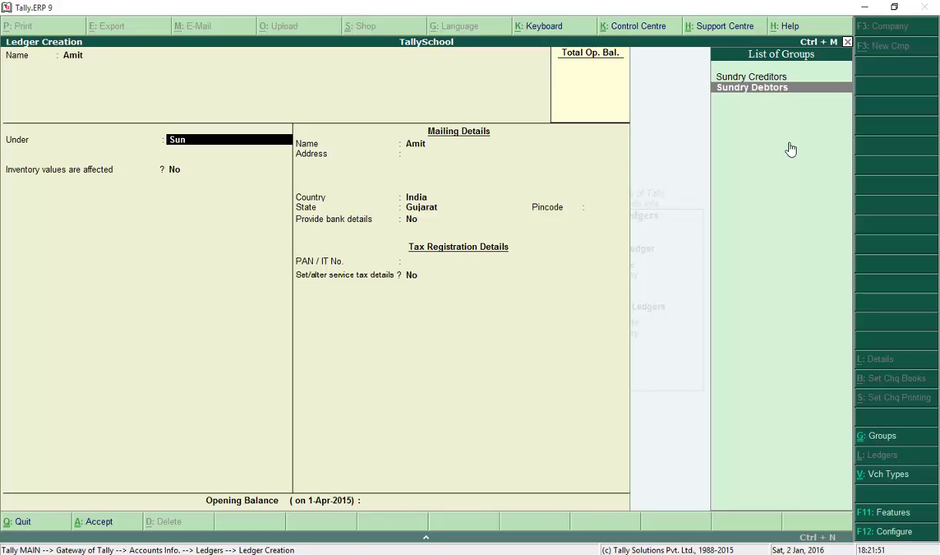
key(Return)
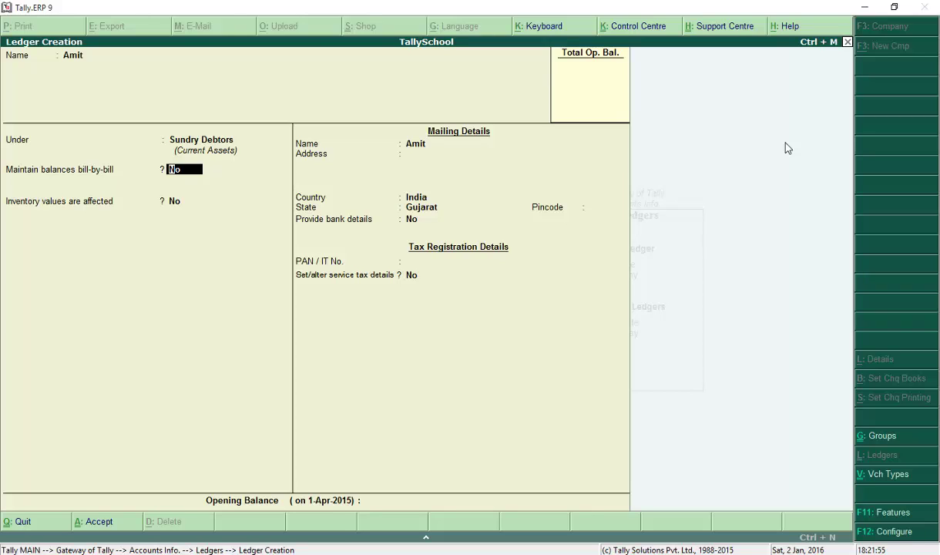
Step: Save the customer's ledger with bill-by-bill balances set to No, the default mailing and tax details, and no opening balance
key(Return)
key(Return)
key(Return)
key(Return)
key(Return)
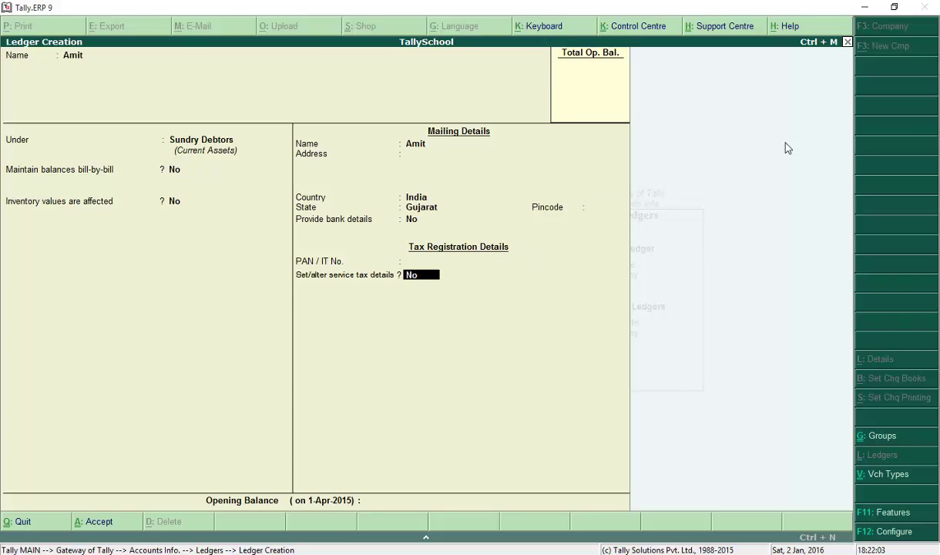
key(Return)
key(Return)
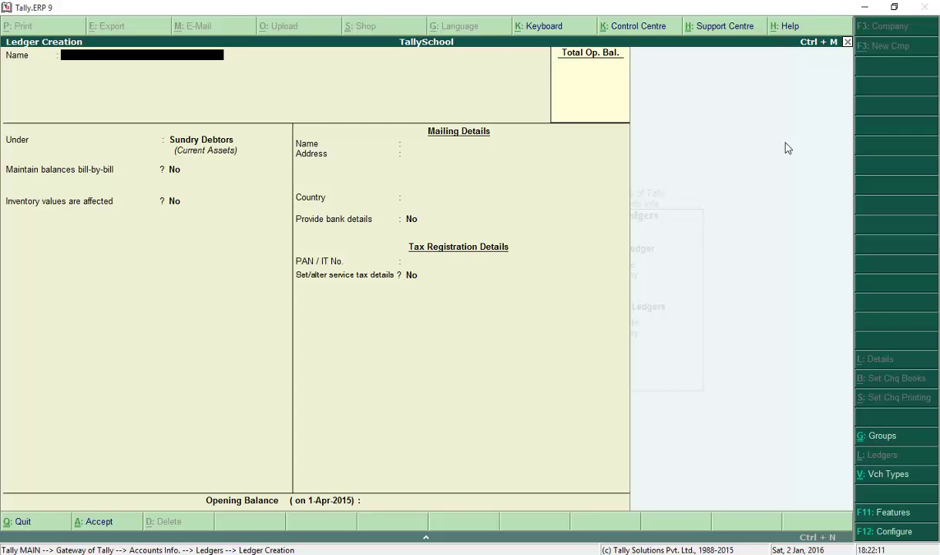
Step: Enter the supplier's name for the next ledger and place it under the Sundry Creditors group
text(Rohan)
key(Return)
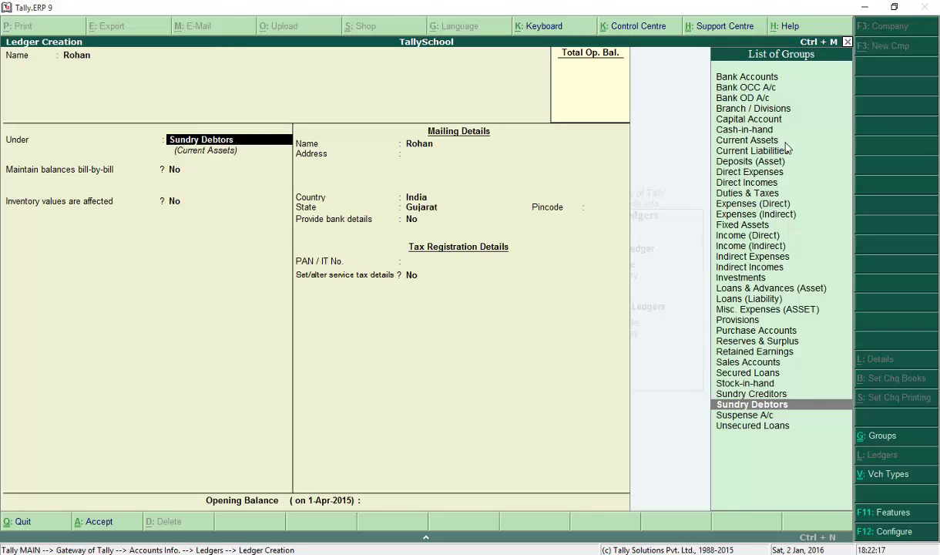
text(Sun)
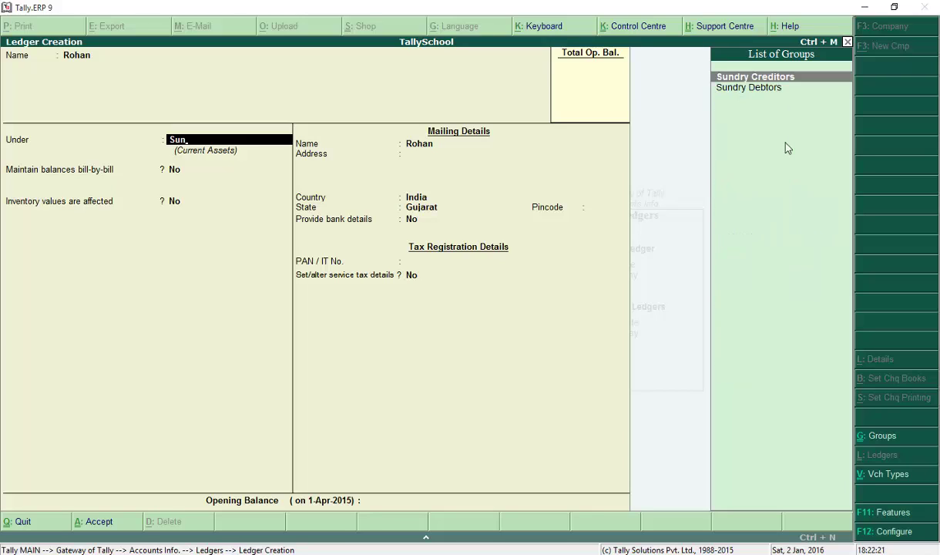
key(Return)
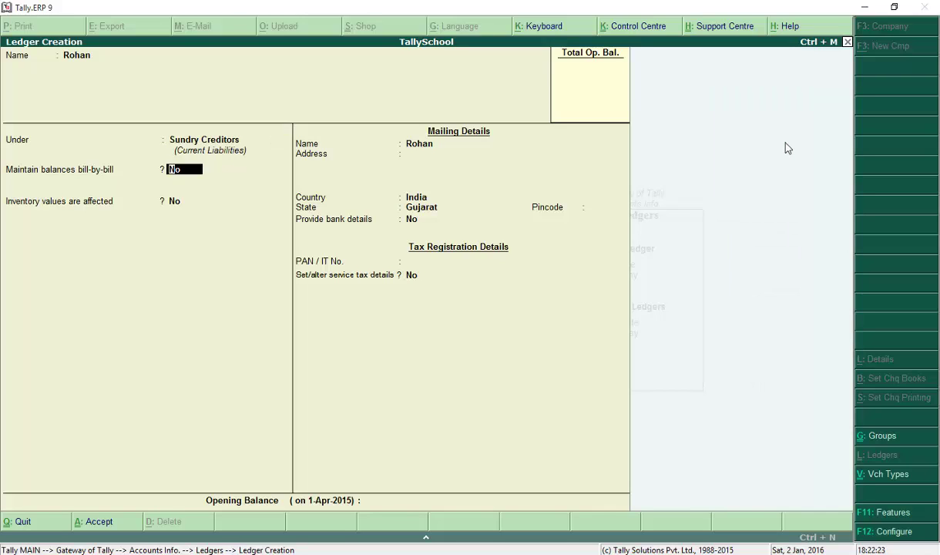
Step: Save the supplier's ledger with bill-by-bill balances set to No, the default mailing and tax details, and no opening balance
key(Return)
key(Return)
key(Return)
key(Return)
key(Return)
key(Return)
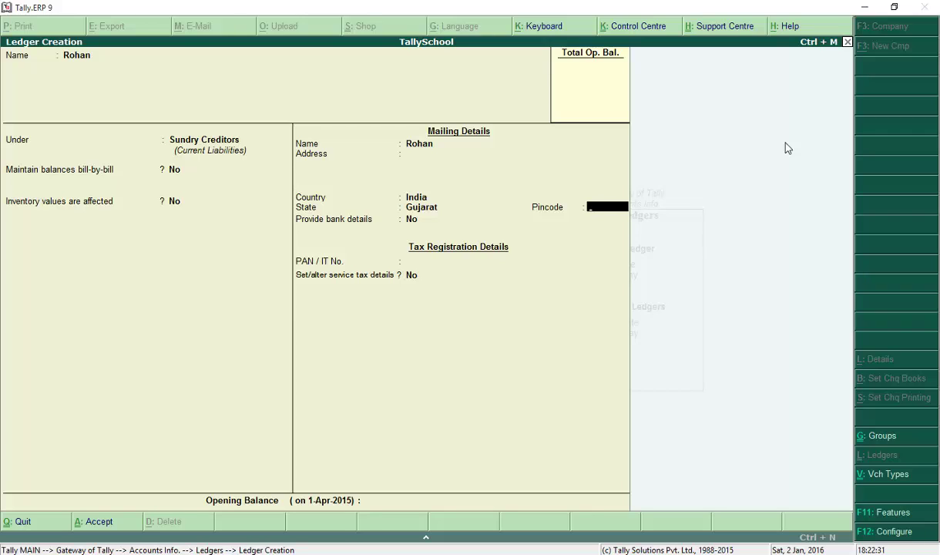
key(Return)
key(Return)
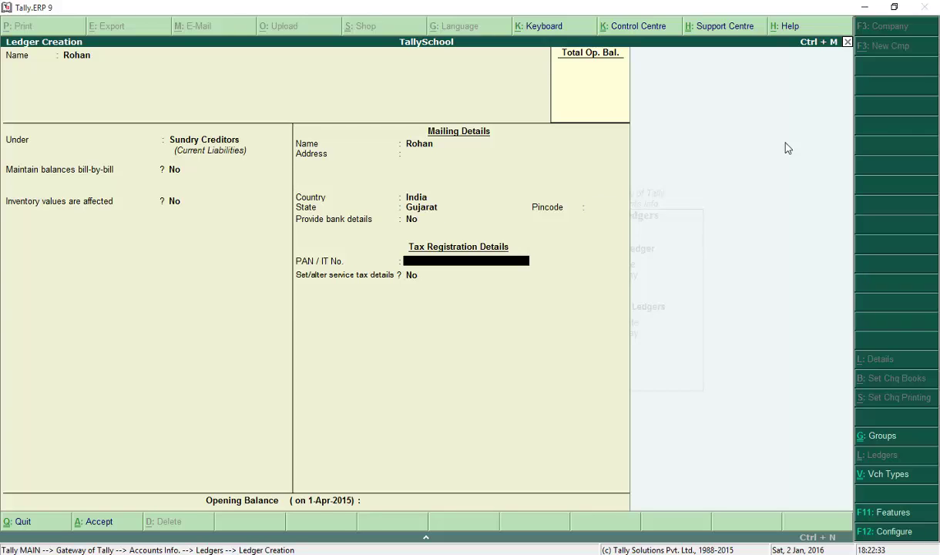
key(Return)
key(Return)
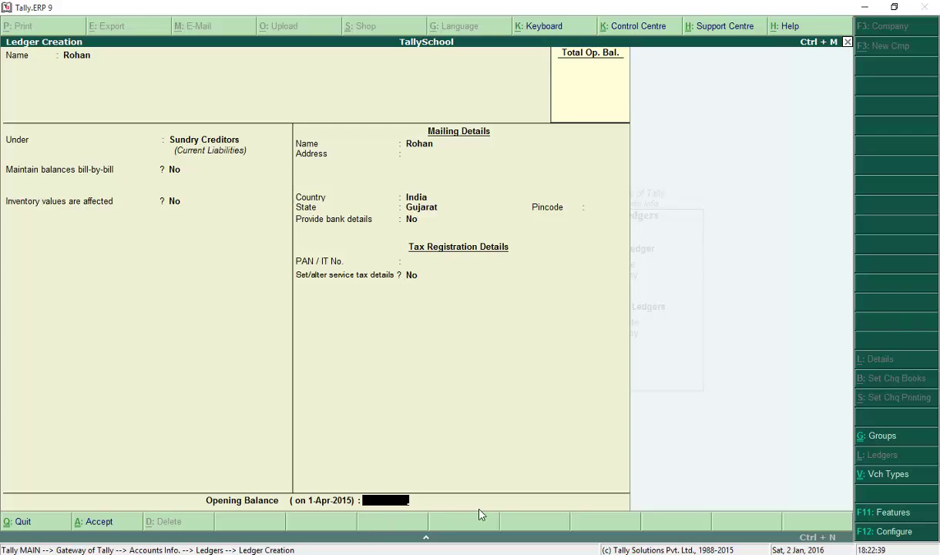
key(Return)
key(Return)
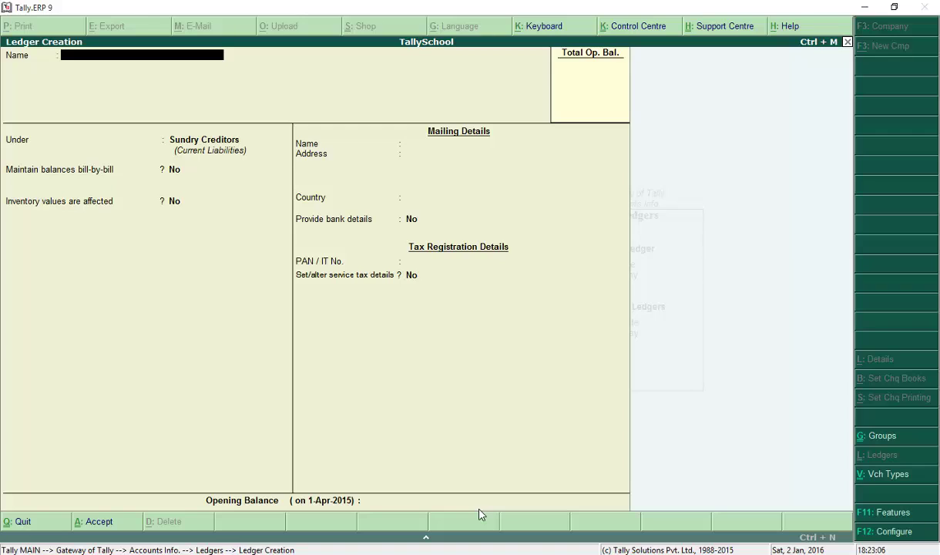
Step: Name the next ledger Domestic Sales, place it under Sales Accounts, and set inventory values affected to No
text(Domestic Sales)
key(Return)
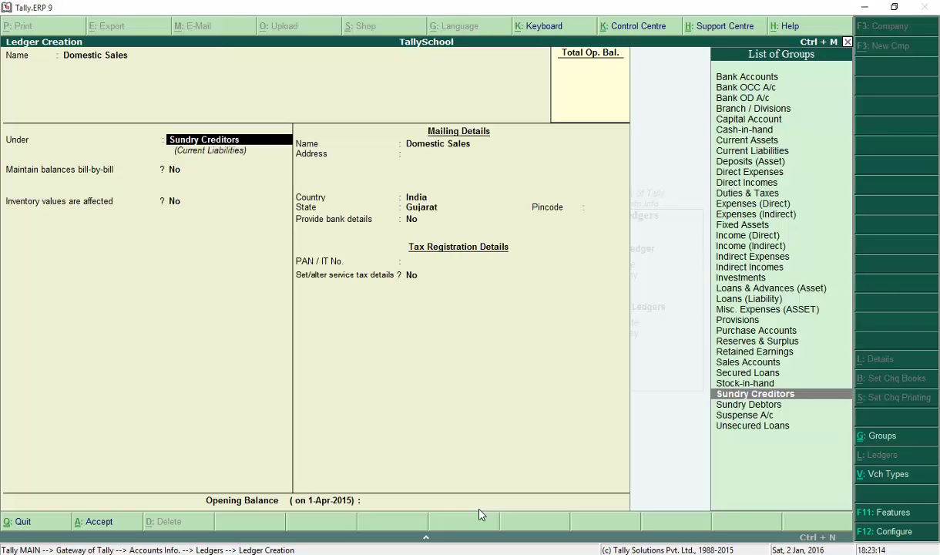
text(Sale)
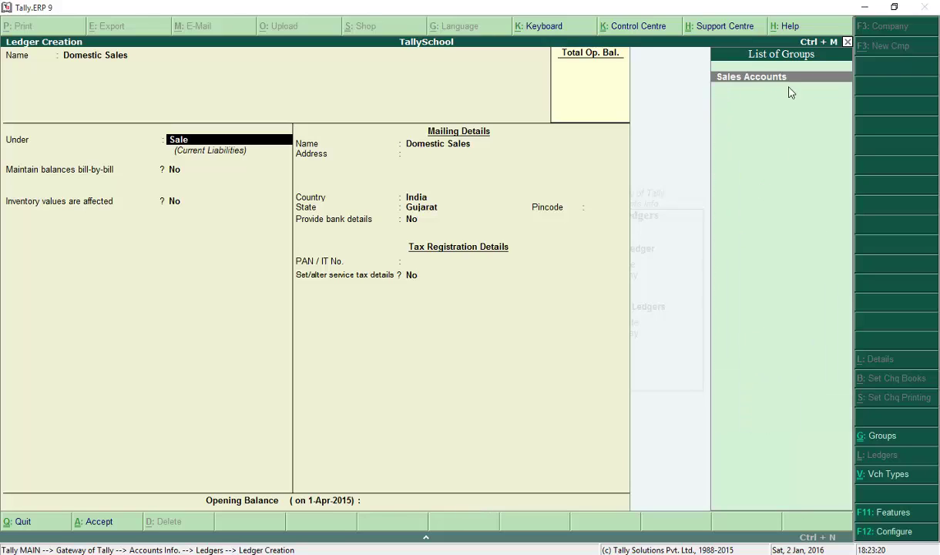
key(Return)
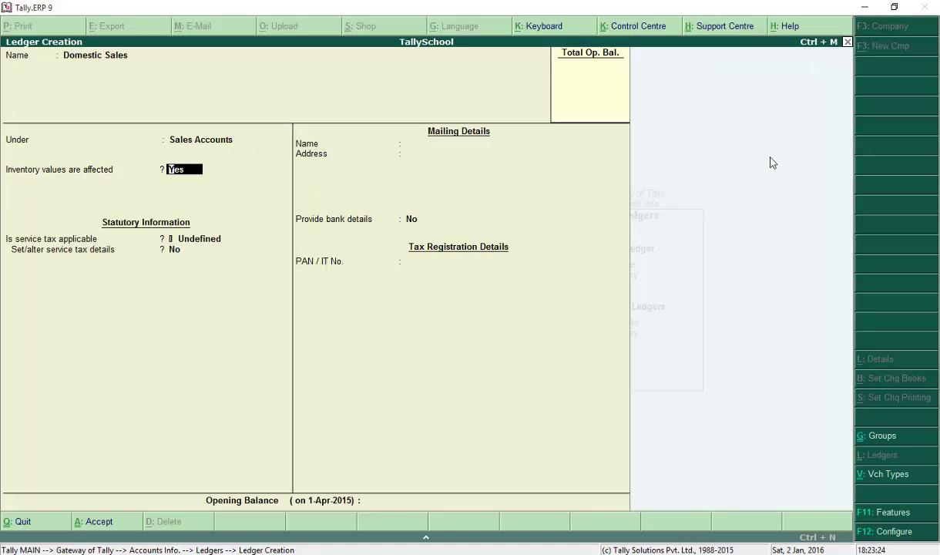
text(n)
key(Return)
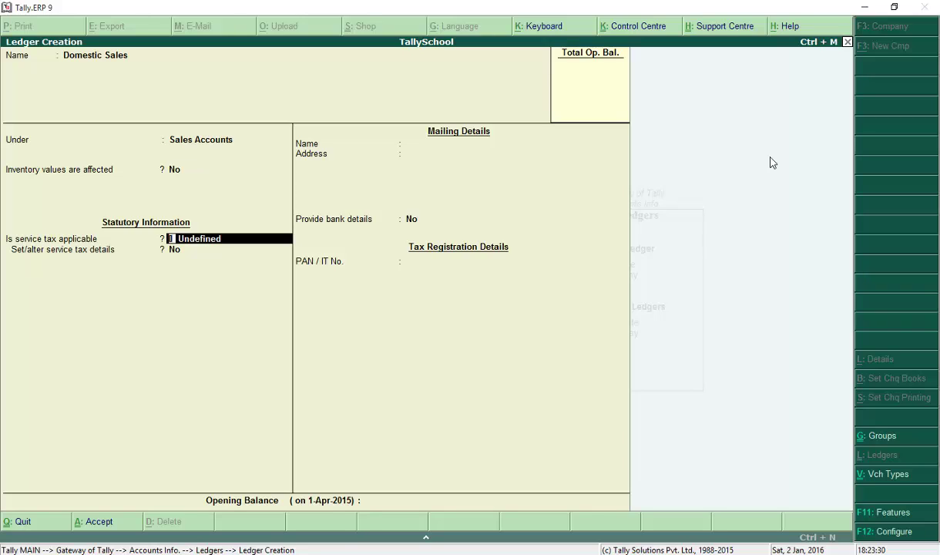
Step: Save the Domestic Sales ledger with service tax left Undefined, no bank details, and no opening balance
key(Return)
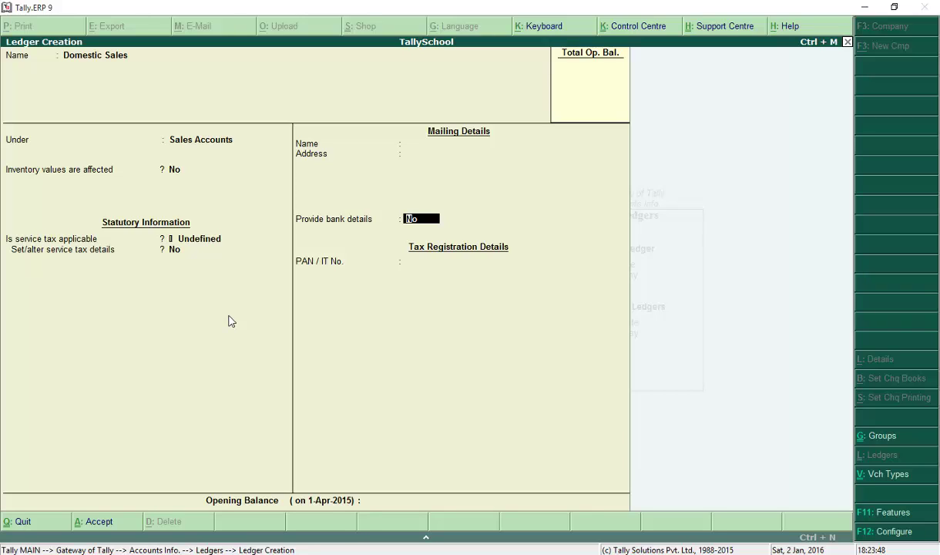
key(Return)
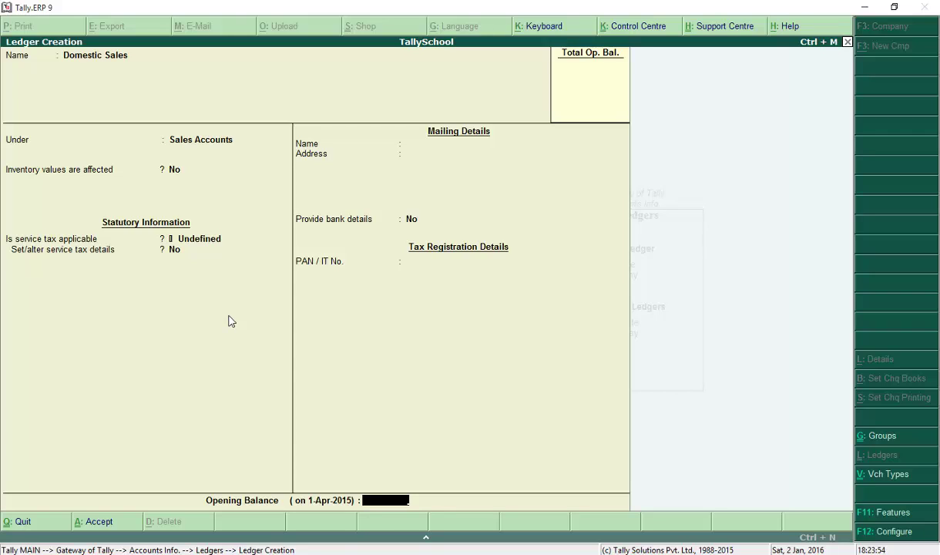
key(Return)
key(Return)
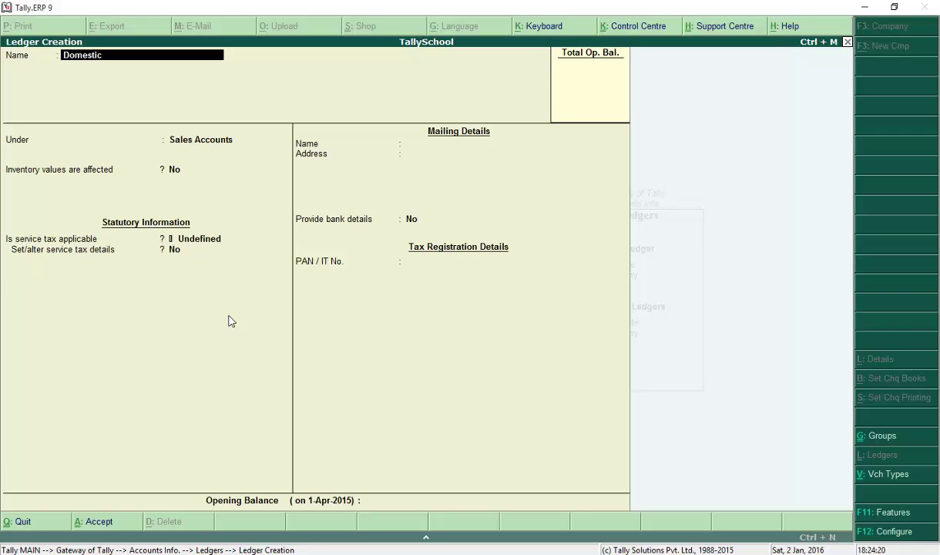
Step: Name the next ledger Domestic Purchases, place it under Purchase Accounts, and set inventory values affected to No
text(Purchases)
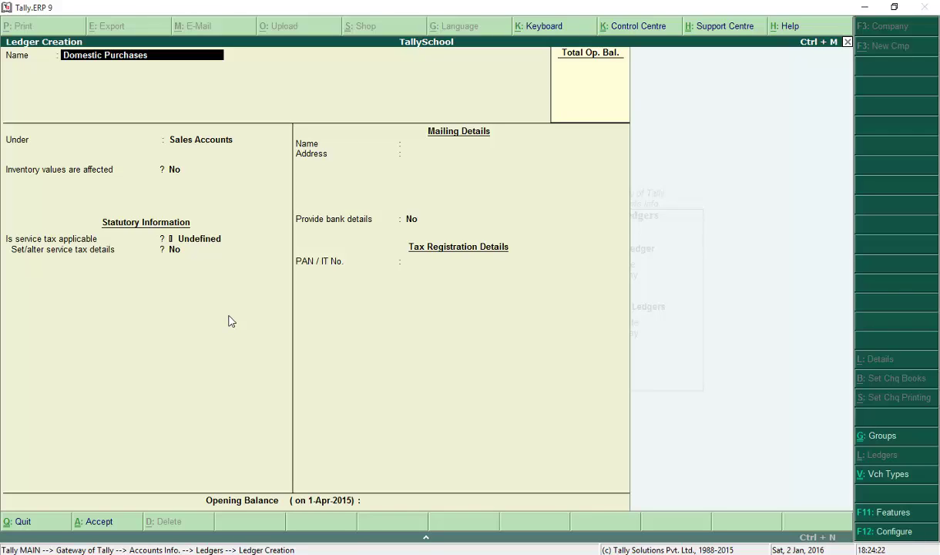
key(Return)
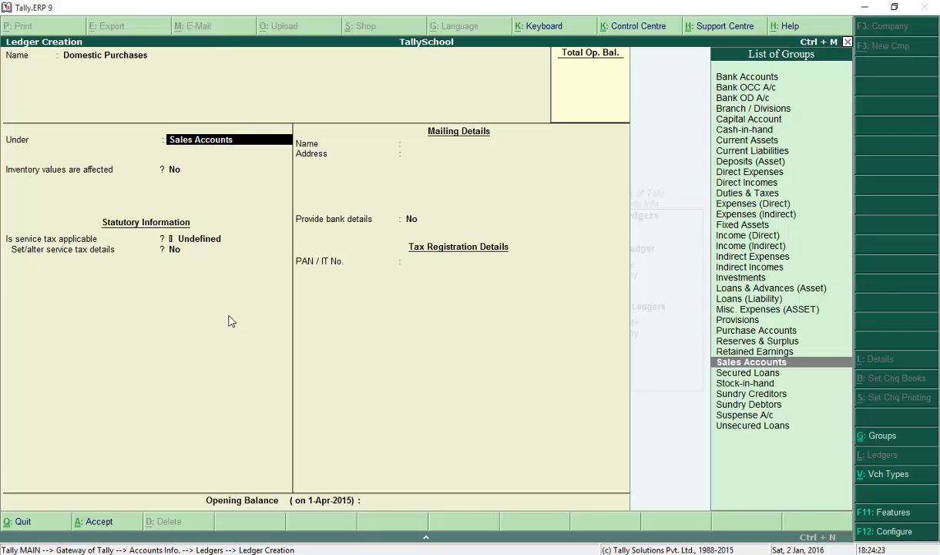
text(Pur)
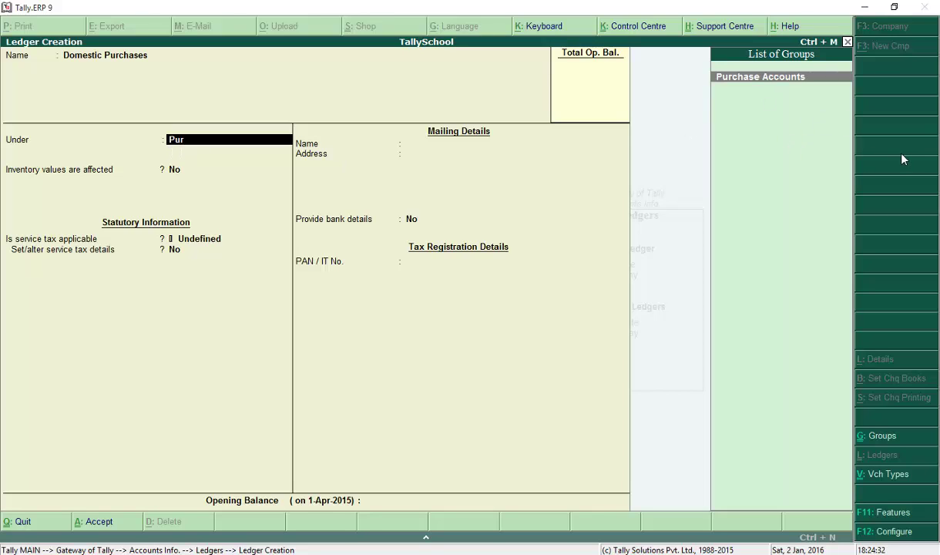
key(Return)
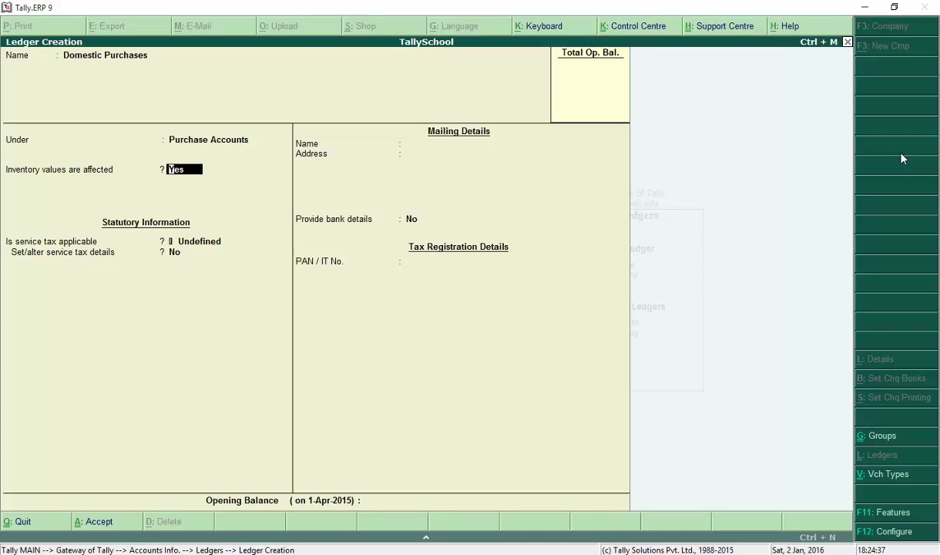
text(n)
key(Return)
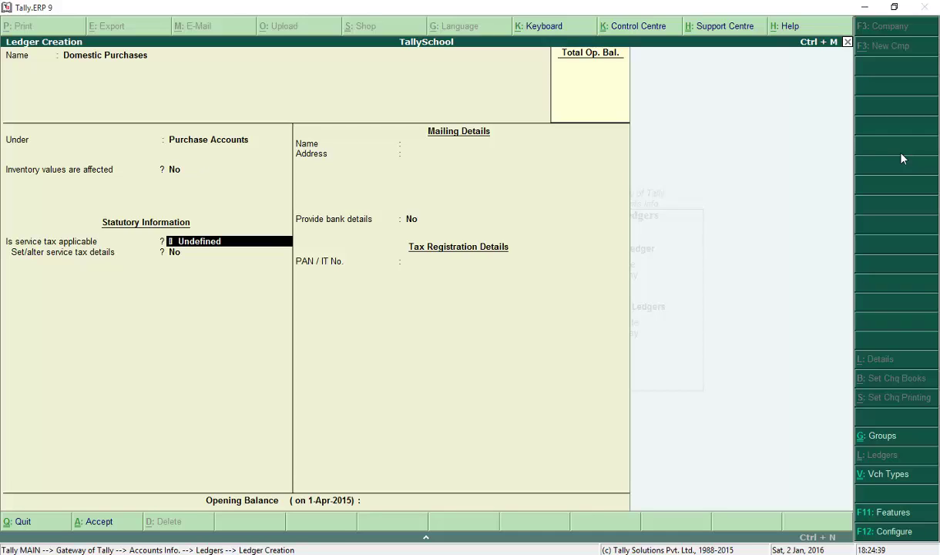
Step: Save the Domestic Purchases ledger with service tax left Undefined, no bank details, and no opening balance
key(Return)
key(Return)
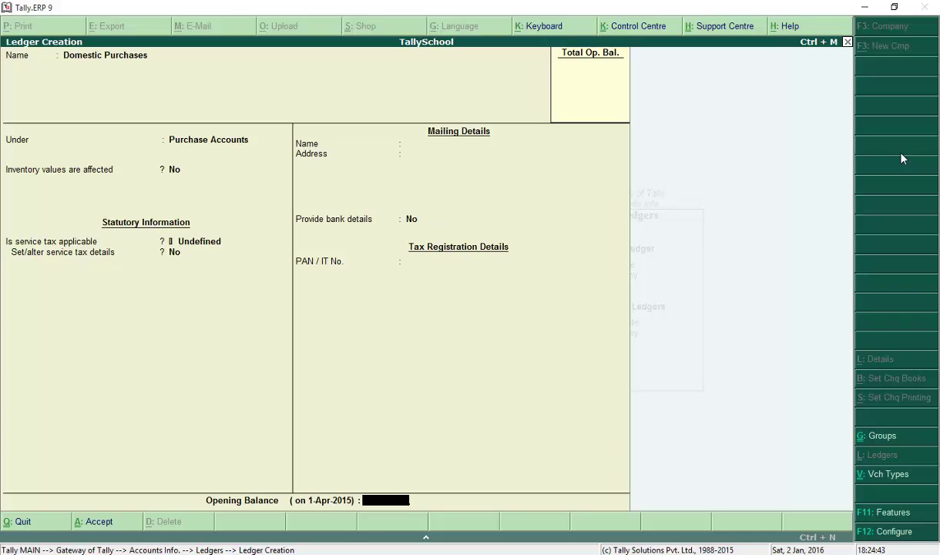
key(Return)
key(Return)
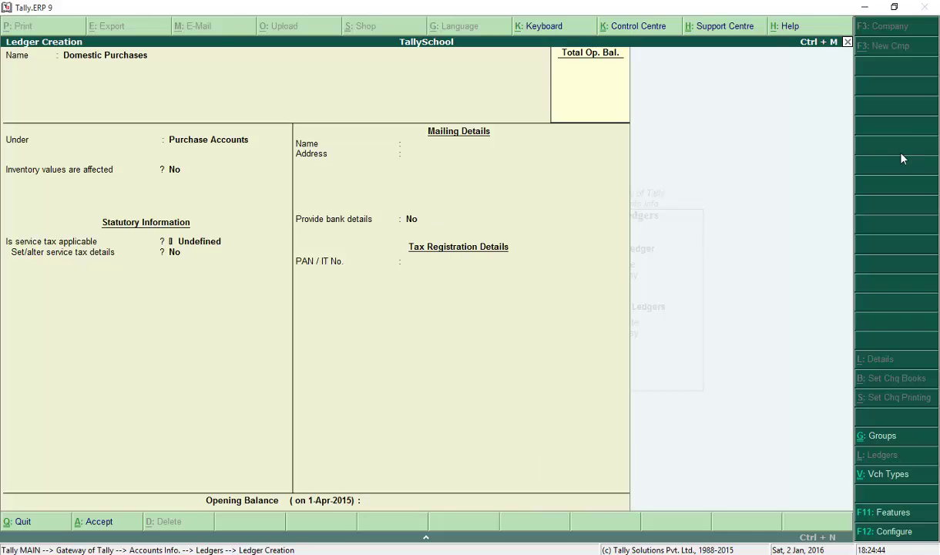
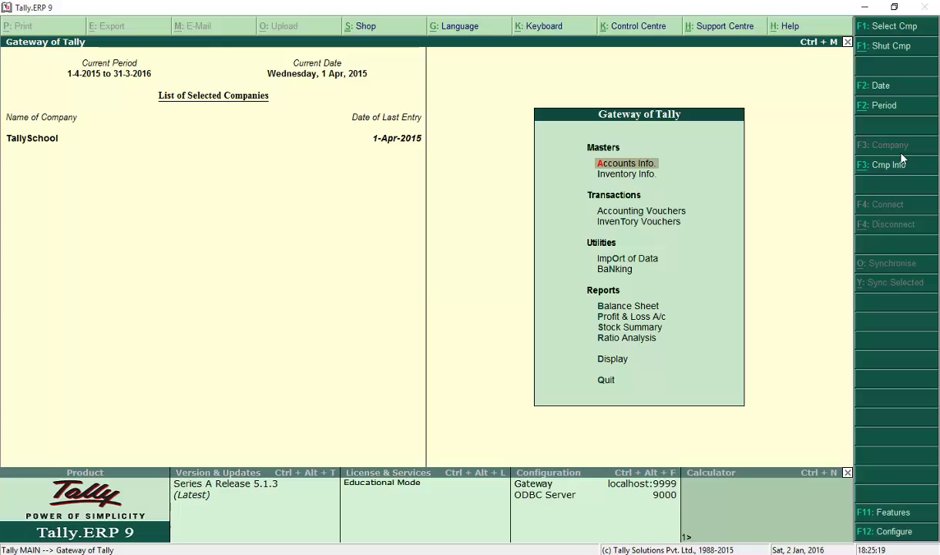
Step: Open a new sales voucher under Accounting Vouchers and switch it to item invoice mode
key(Down)
key(Down)
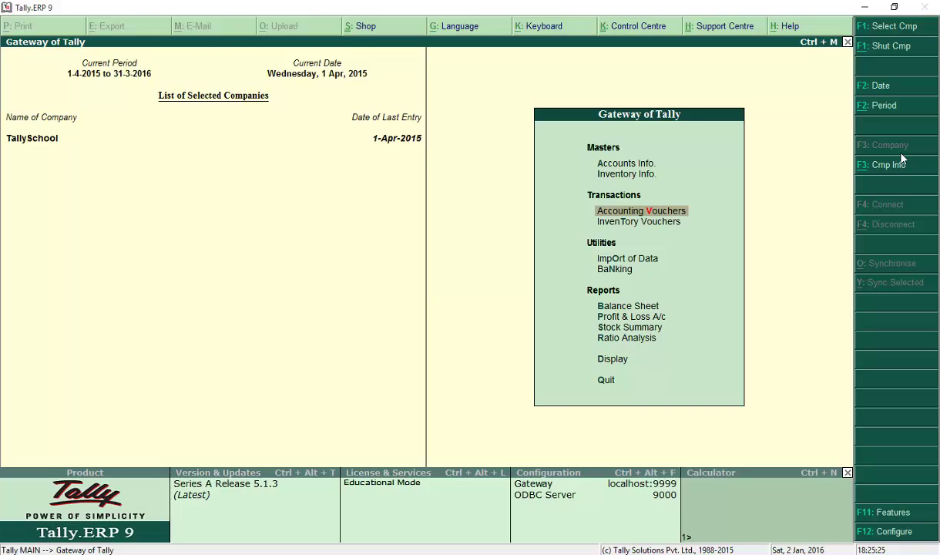
key(Return)
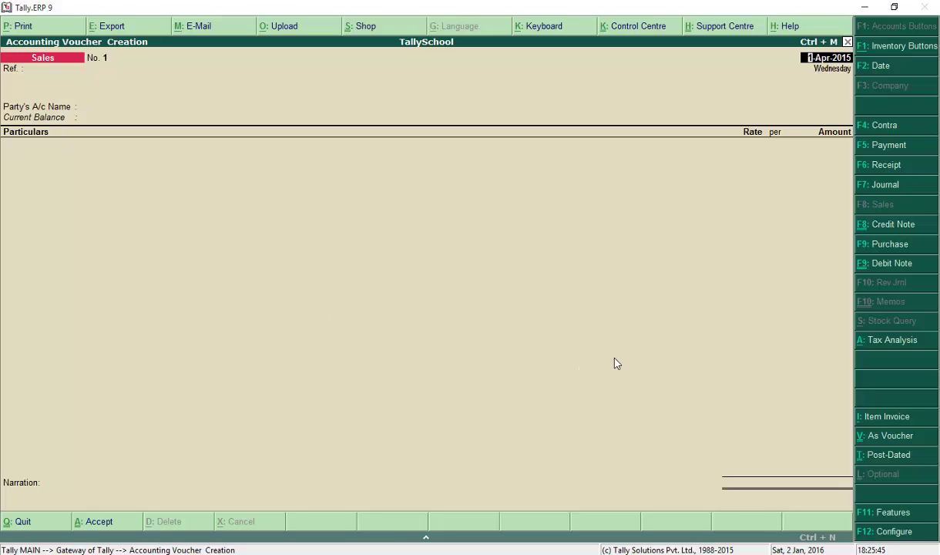
click(885, 418)
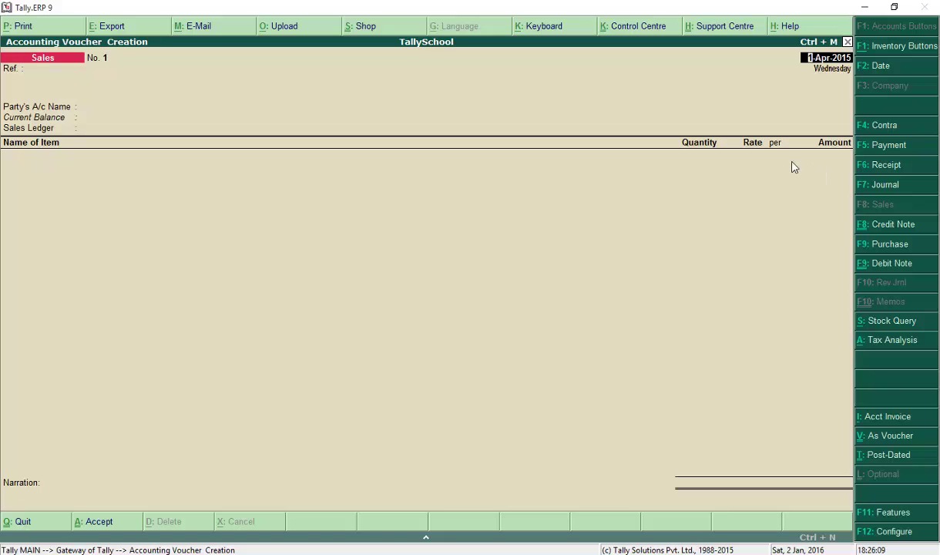
Step: Switch the sales voucher to accounting invoice mode and set the customer's ledger as party account, leaving the reference and despatch details blank
click(887, 419)
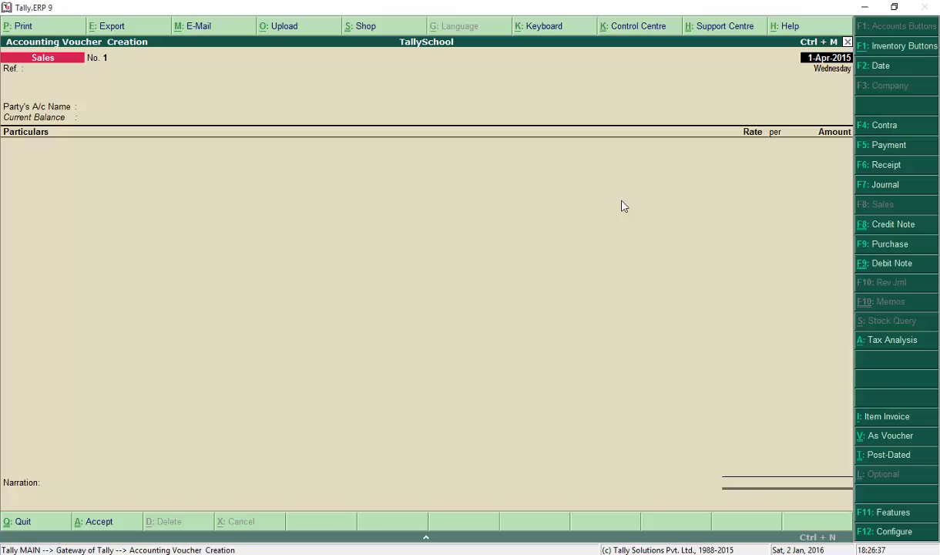
key(Return)
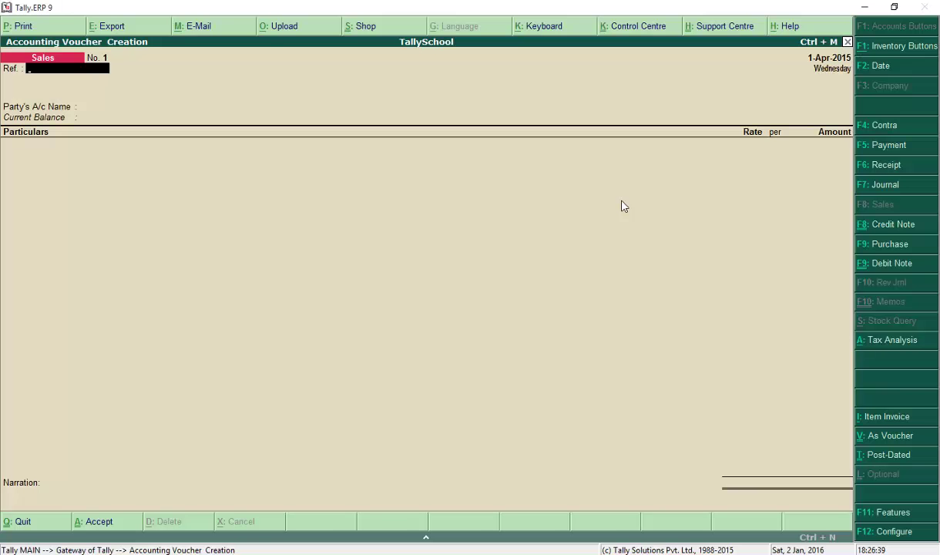
key(Return)
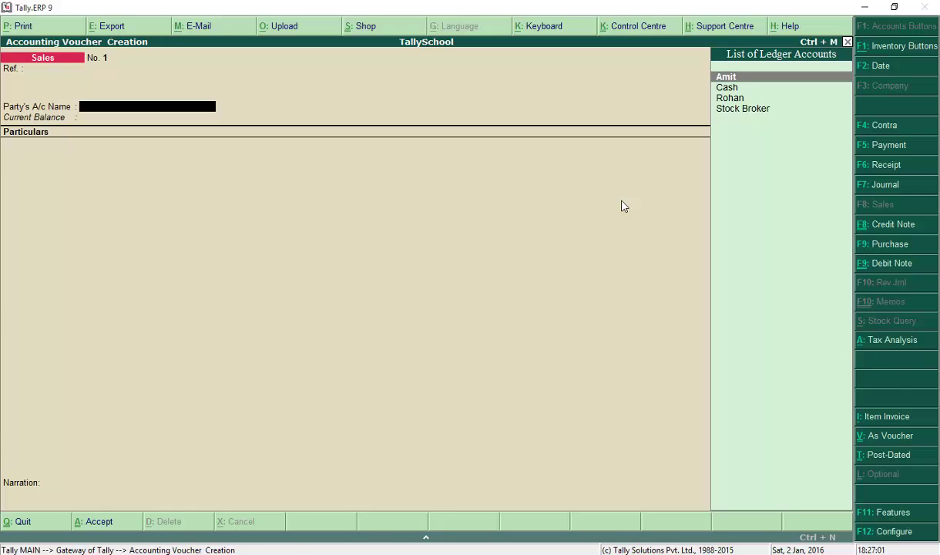
key(Return)
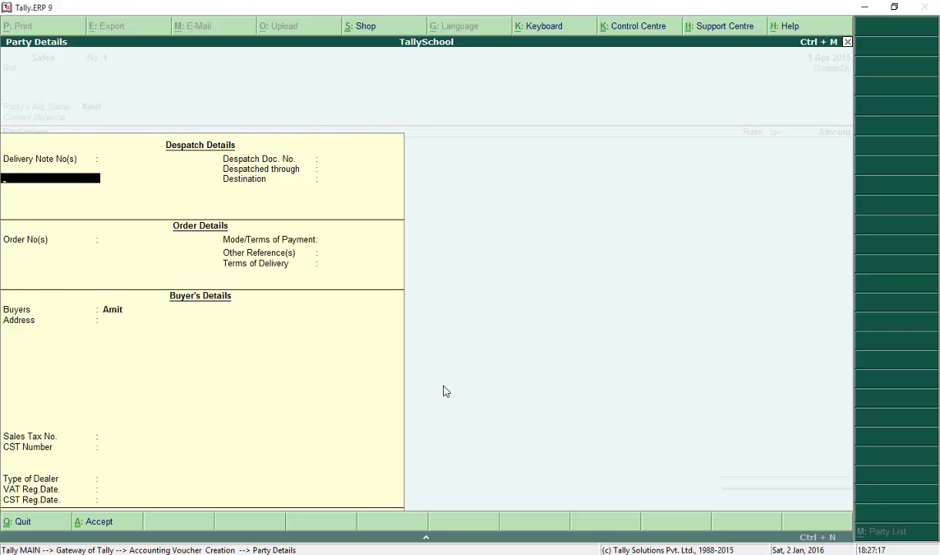
key(ctrl+a)
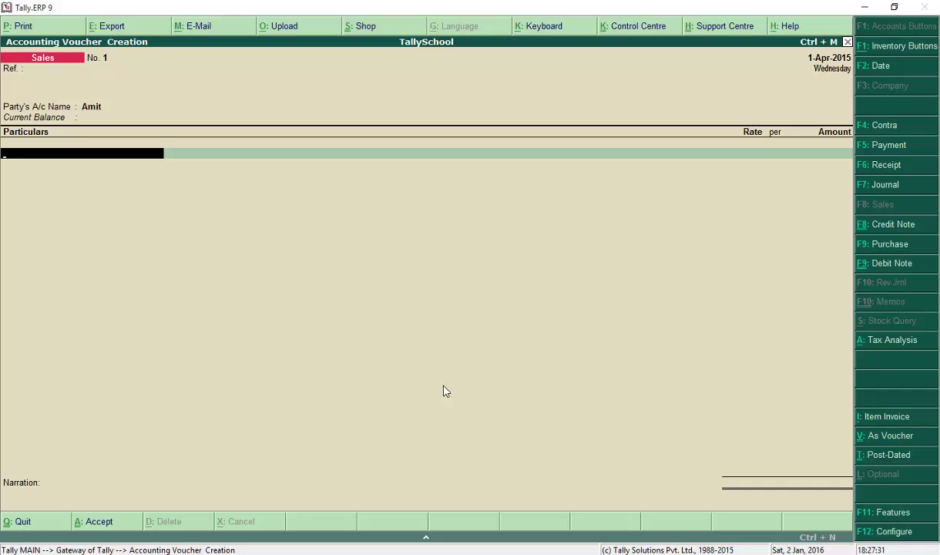
Step: Enter Domestic Sales with an amount of 15,000 as the only particulars line of the sales voucher
text(Do)
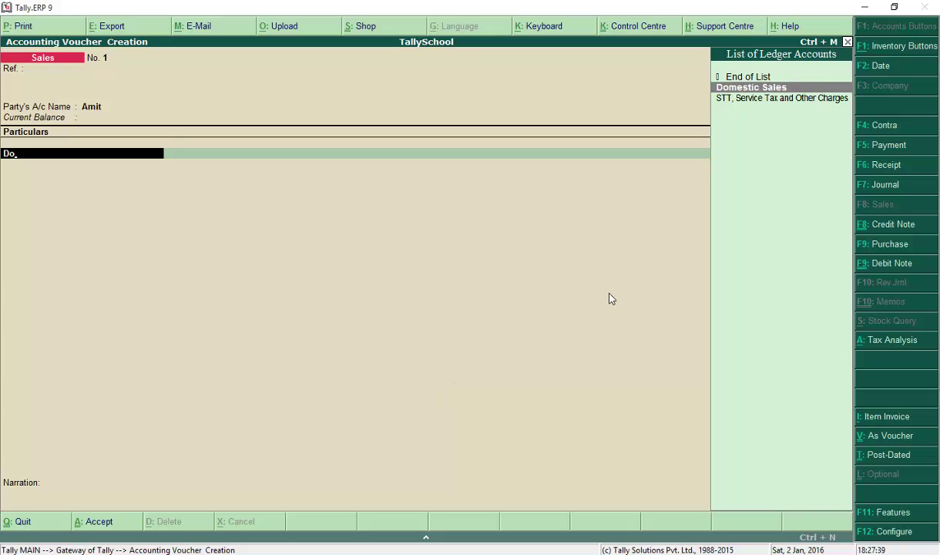
key(Return)
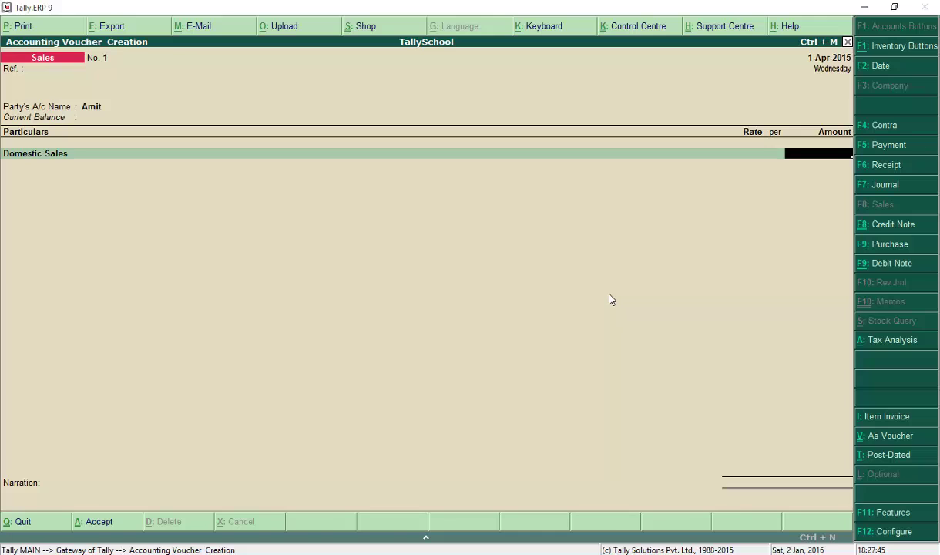
text(15000)
key(Return)
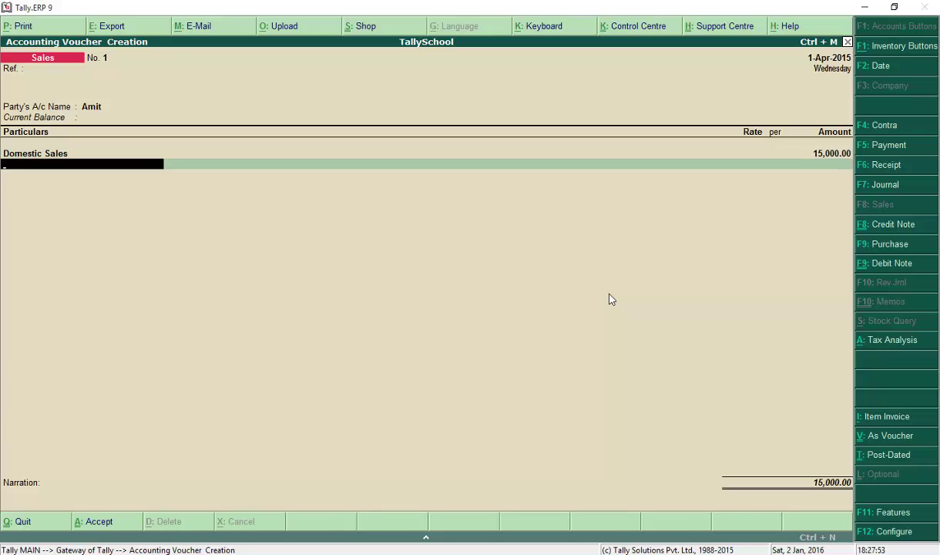
key(Return)
key(Return)
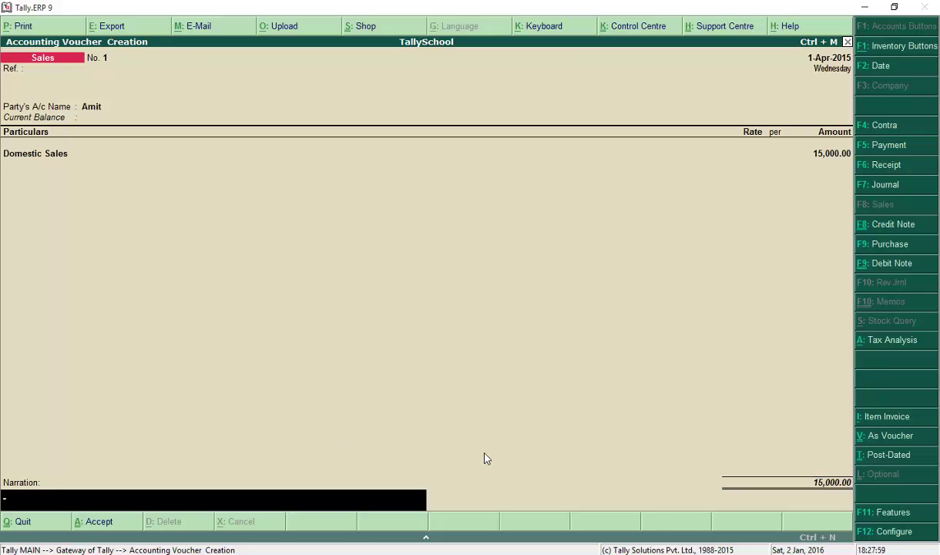
Step: Add a narration describing sales to the customer of 15,000 and save the sales voucher
text(Sales to Amit of 15,000.)
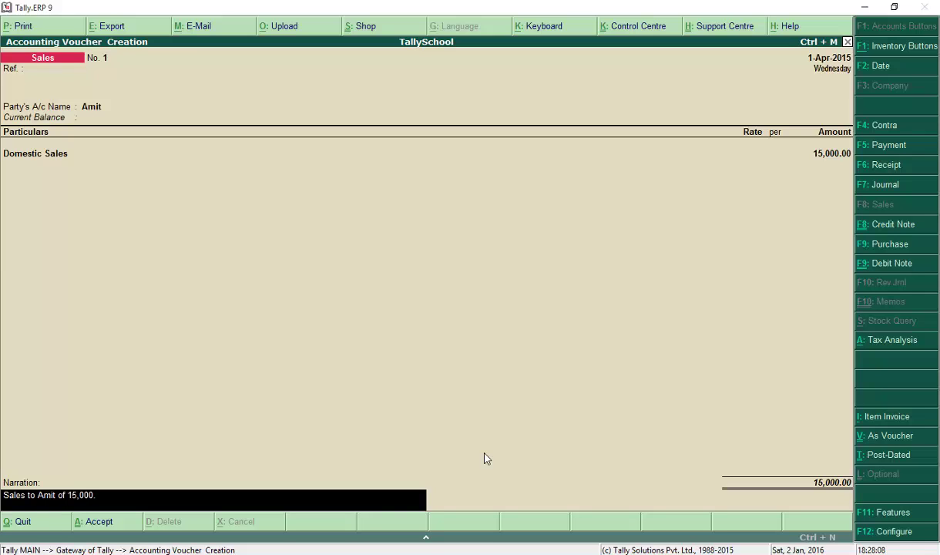
key(Return)
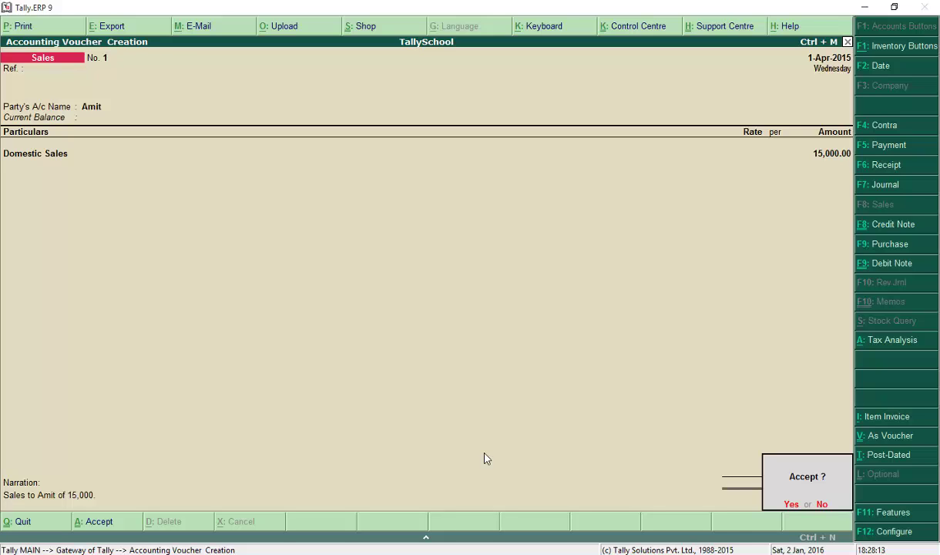
key(Return)
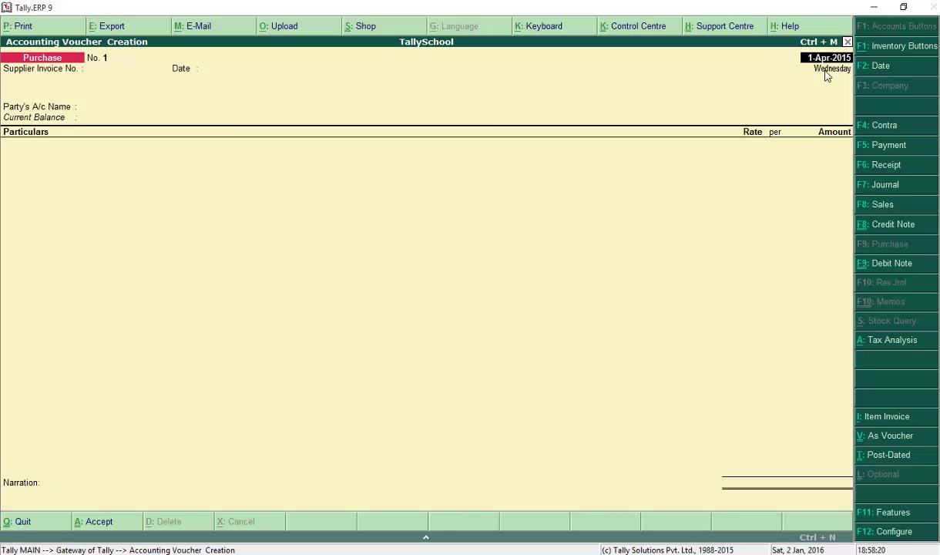
Step: Set the purchase voucher's supplier invoice date to 1-Apr-2015 and its party account to the supplier's ledger, leaving invoice number and other references blank
key(Return)
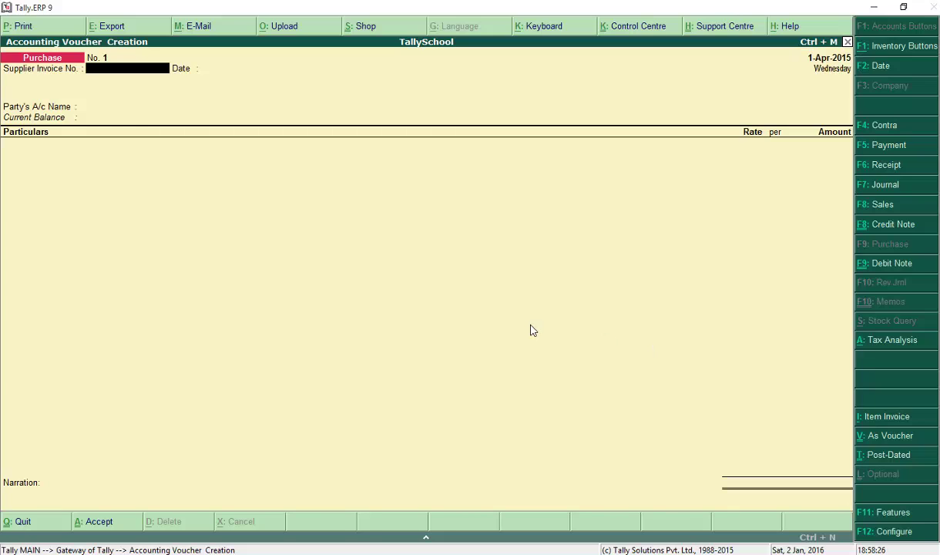
key(Return)
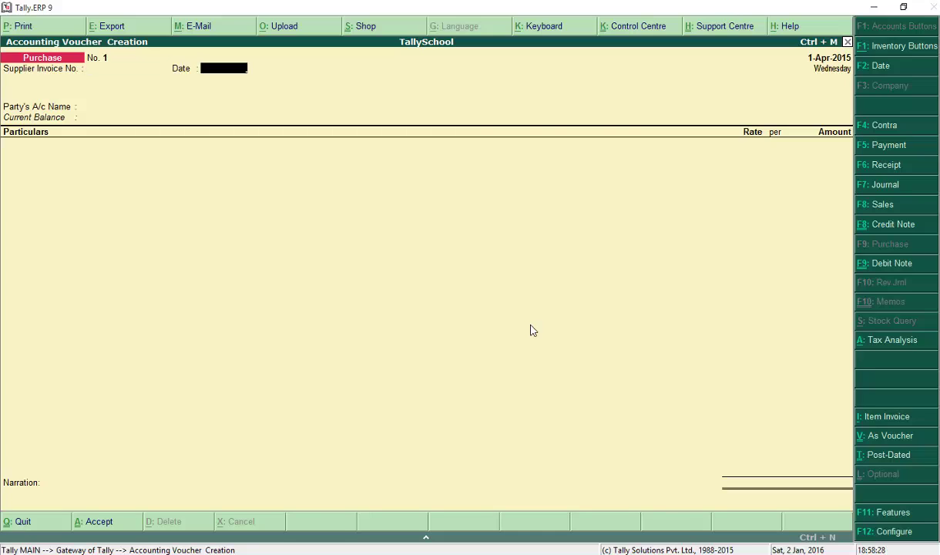
text(1.4)
key(Return)
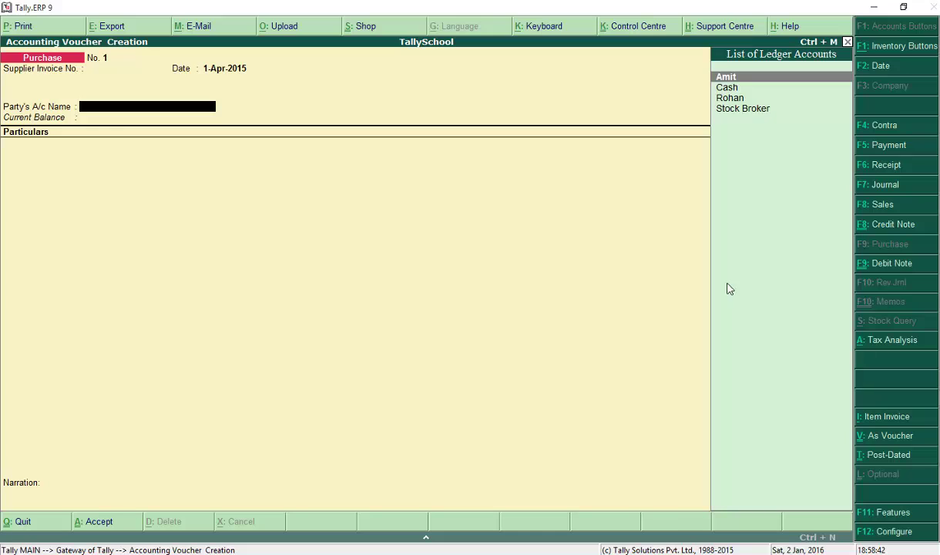
key(Down)
key(Down)
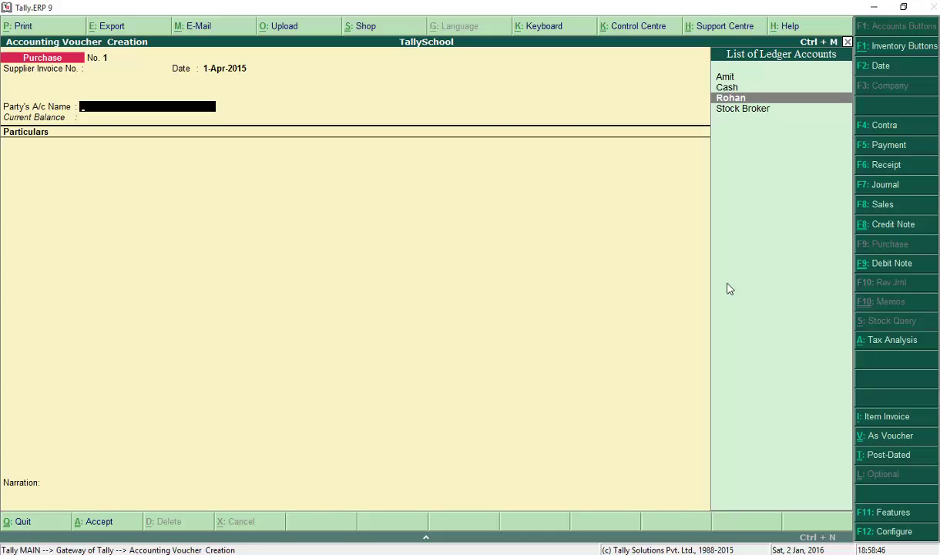
key(Return)
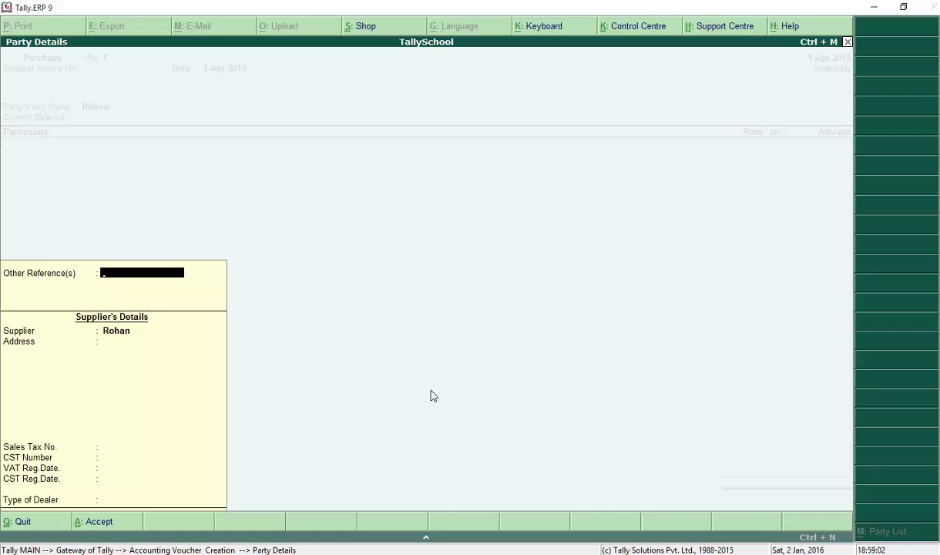
key(Return)
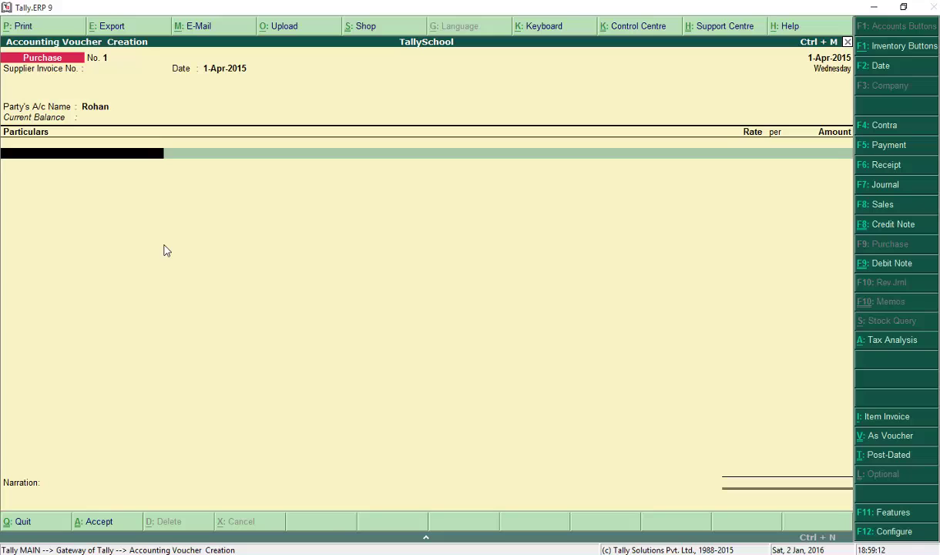
Step: Enter Domestic Purchases with an amount of 10,000 and save the purchase voucher without a narration
text(Do)
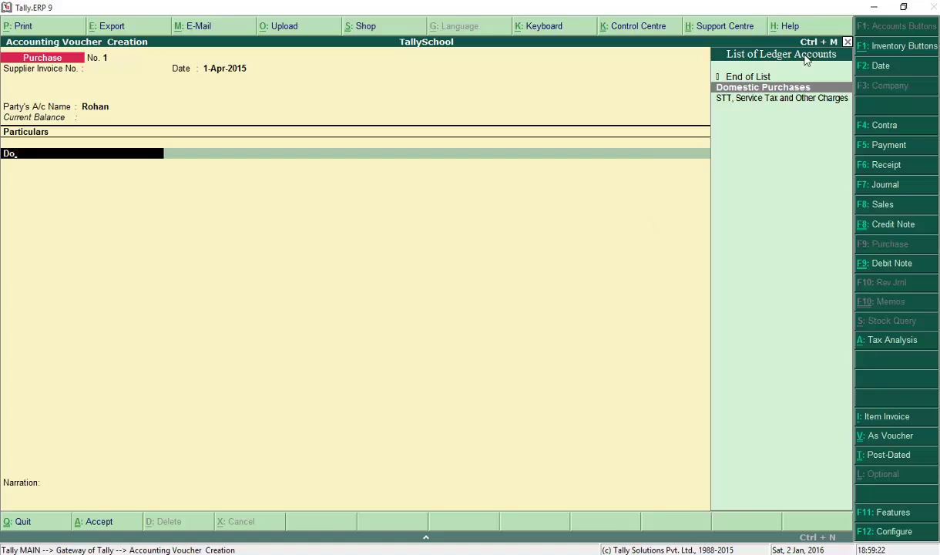
key(Return)
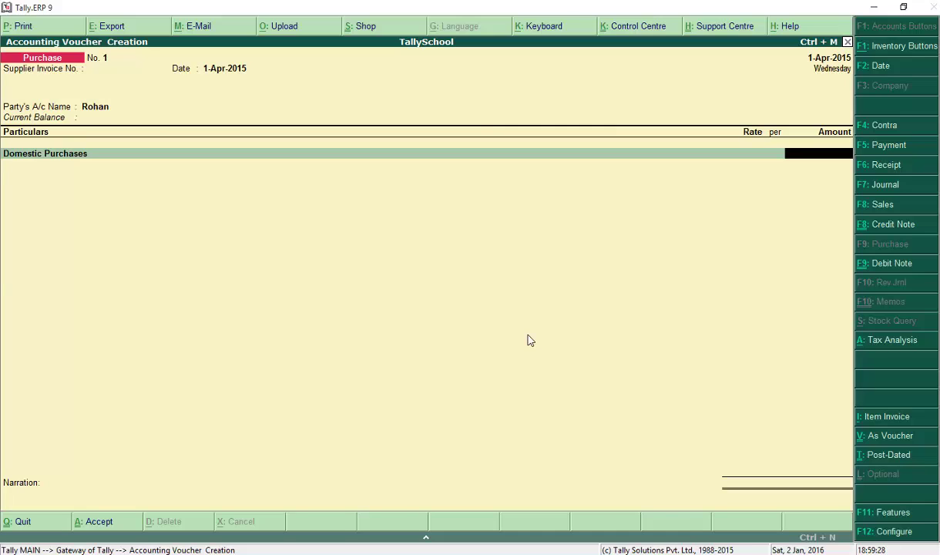
text(10000)
key(Return)
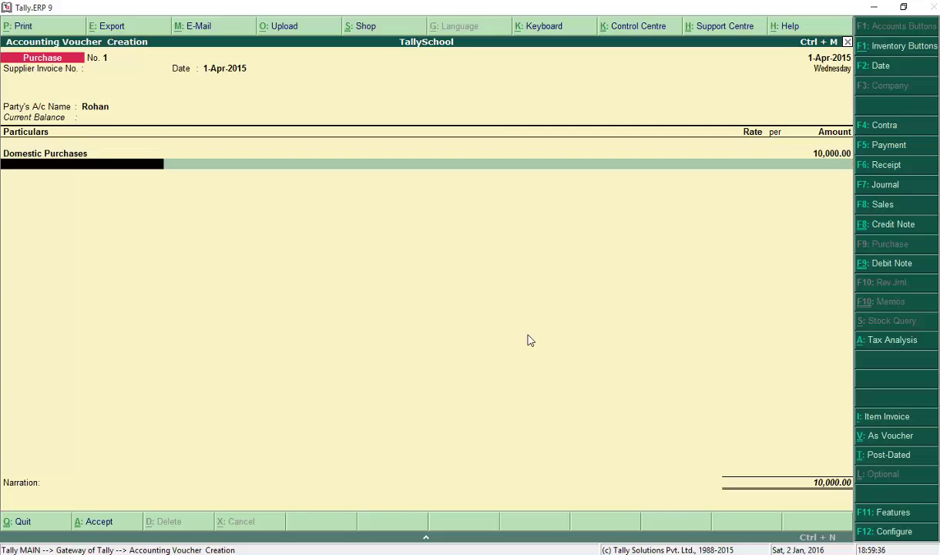
key(Return)
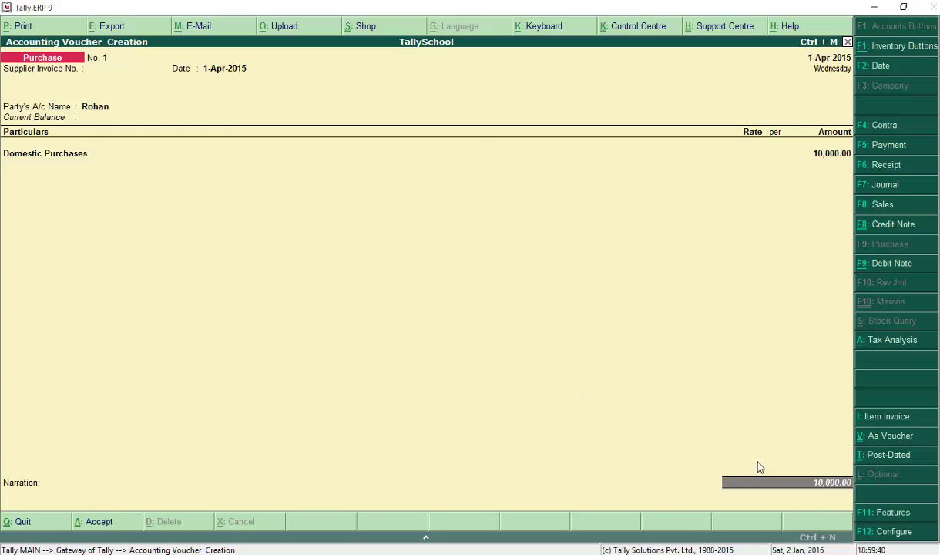
key(Return)
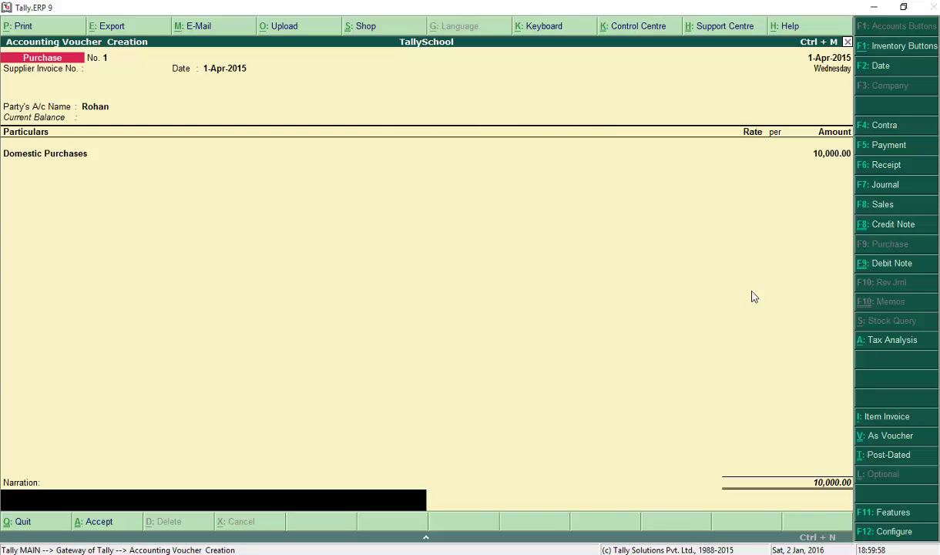
key(Return)
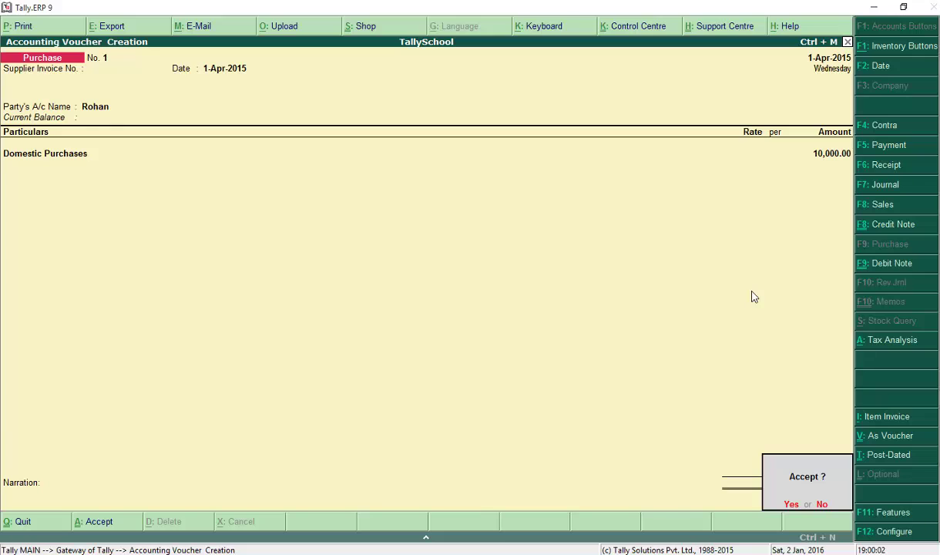
key(y)
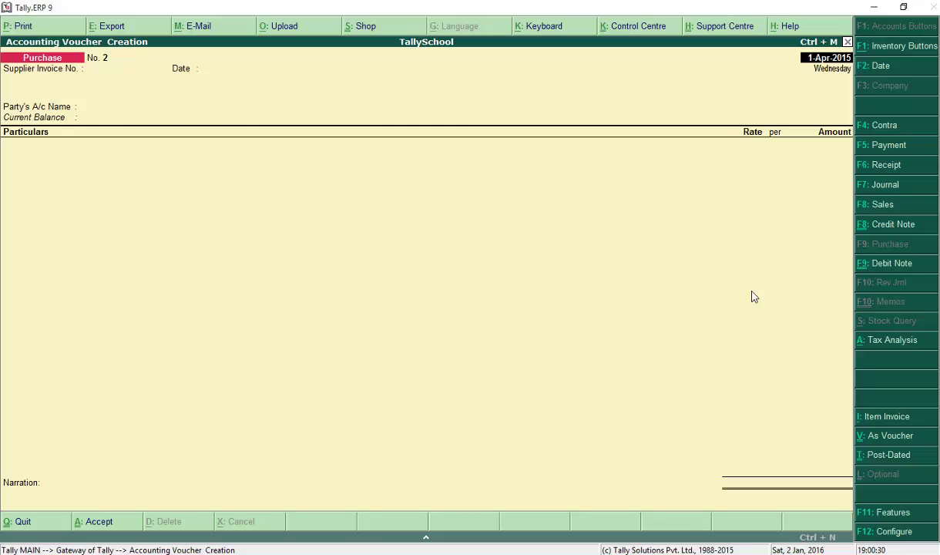
Step: Leave voucher entry and open the Profit & Loss A/c report in detailed view
key(Escape)
key(Return)
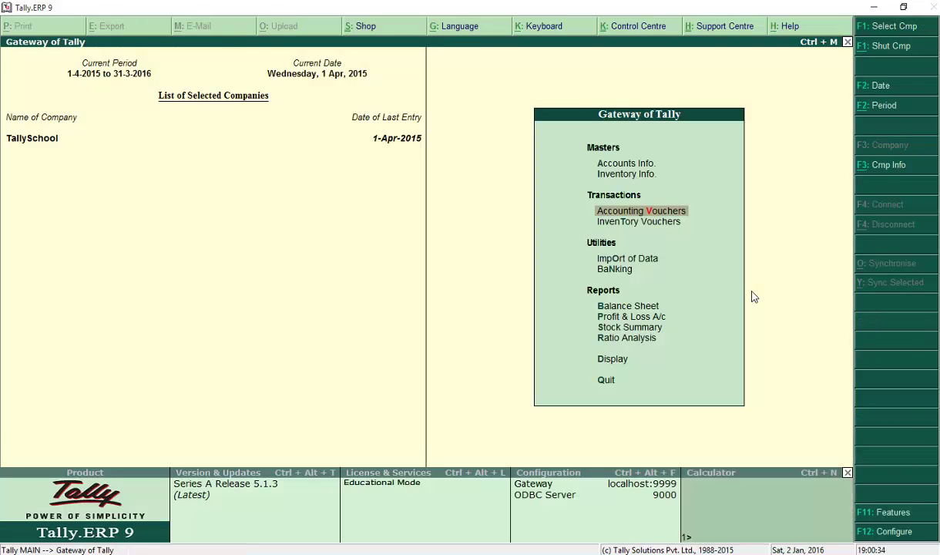
key(Down)
key(Down)
key(Down)
key(Down)
key(Down)
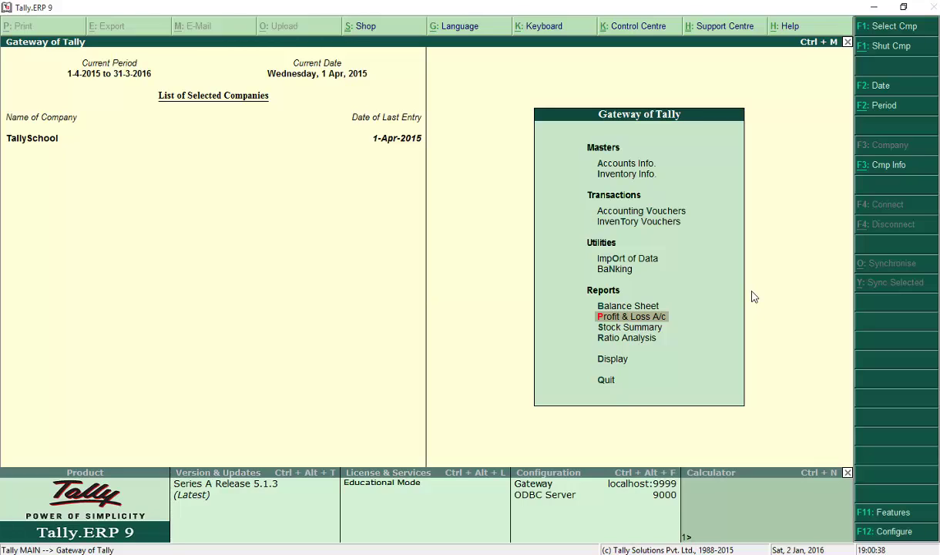
key(Return)
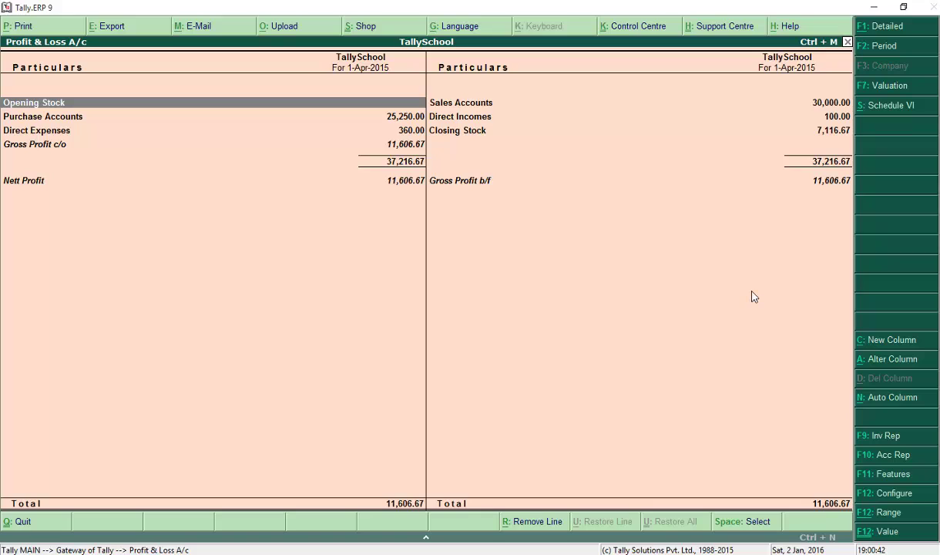
key(alt+F1)
Step: Drill into Domestic Purchases down to the April ledger vouchers and return to the Profit & Loss report
key(Down)
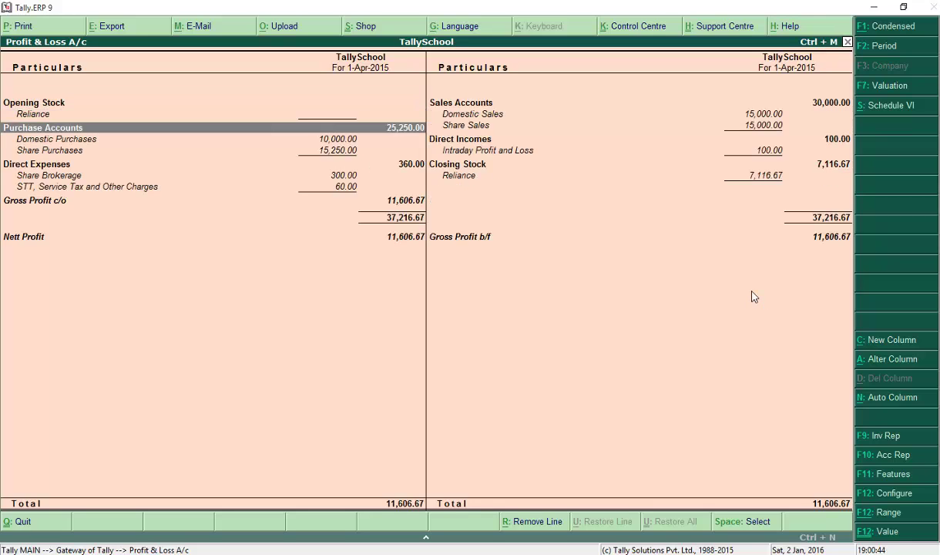
key(Down)
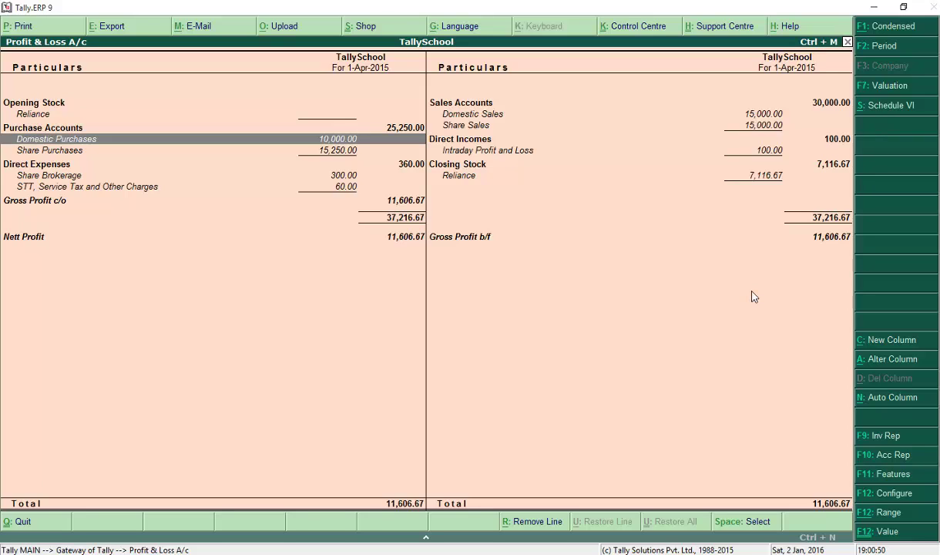
key(Return)
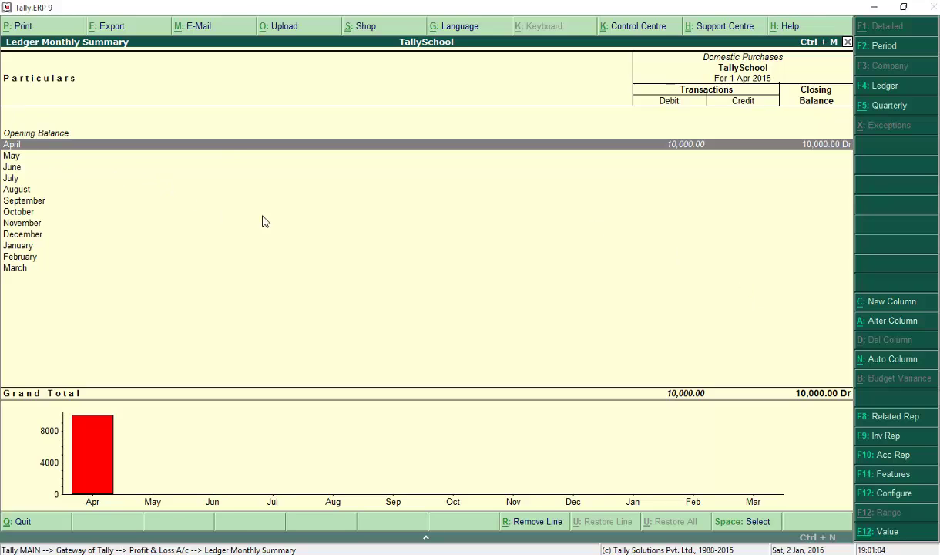
key(Return)
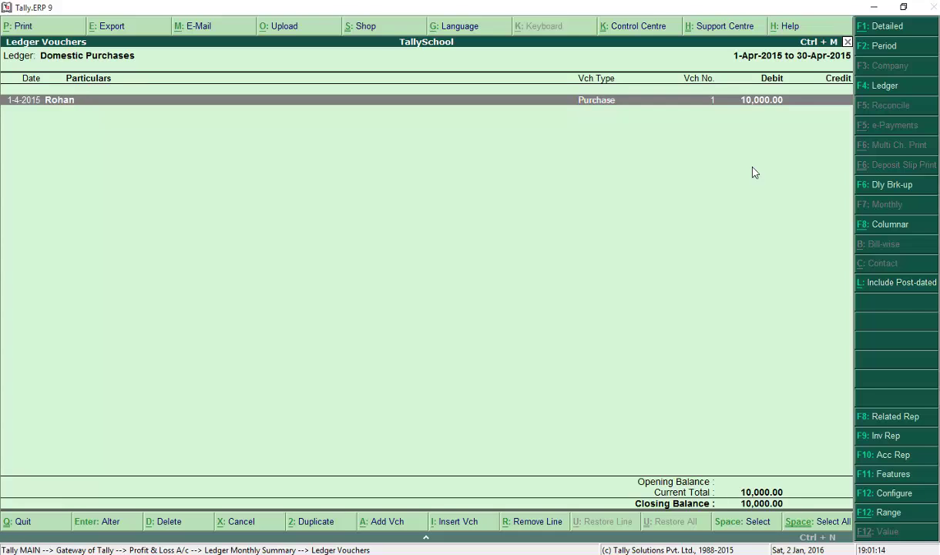
key(Escape)
key(Escape)
Step: Drill into Domestic Sales under Sales Accounts to examine its April ledger vouchers
key(Right)
key(Up)
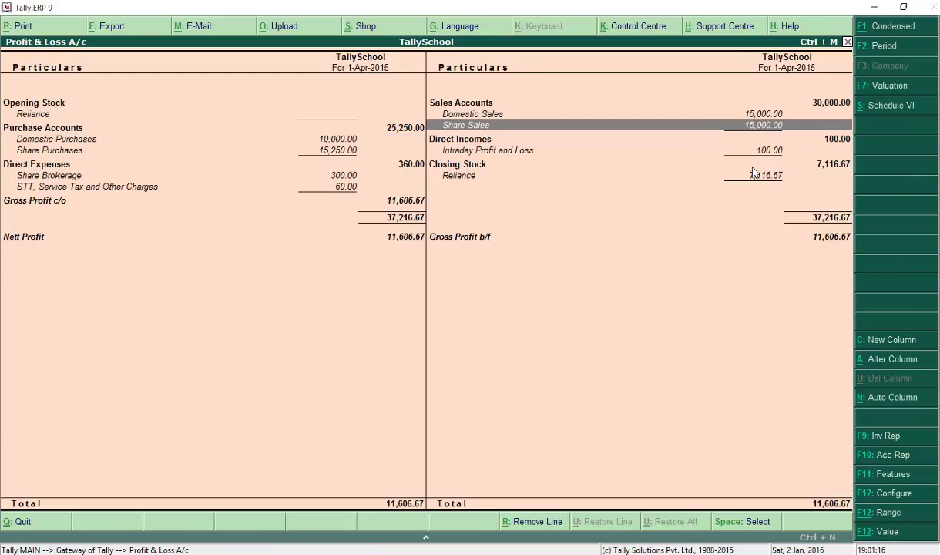
key(Up)
key(Up)
key(Down)
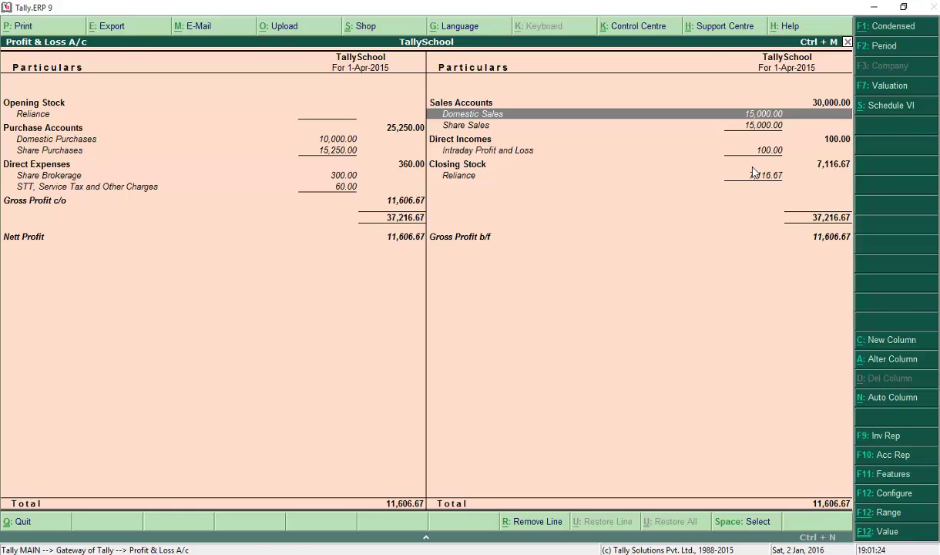
key(Return)
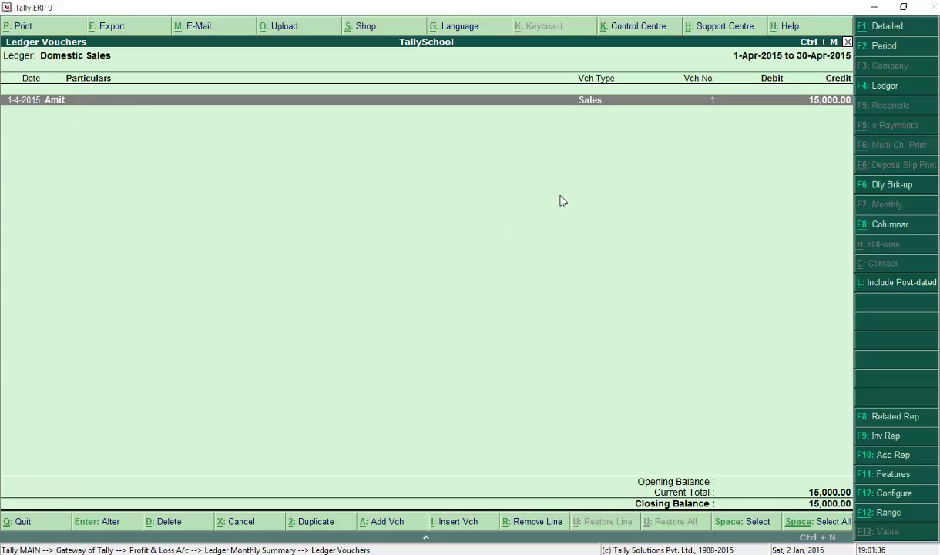
Step: Open sales voucher 1 from the Domestic Sales ledger for review and back out to the Profit & Loss report without changes
key(Return)
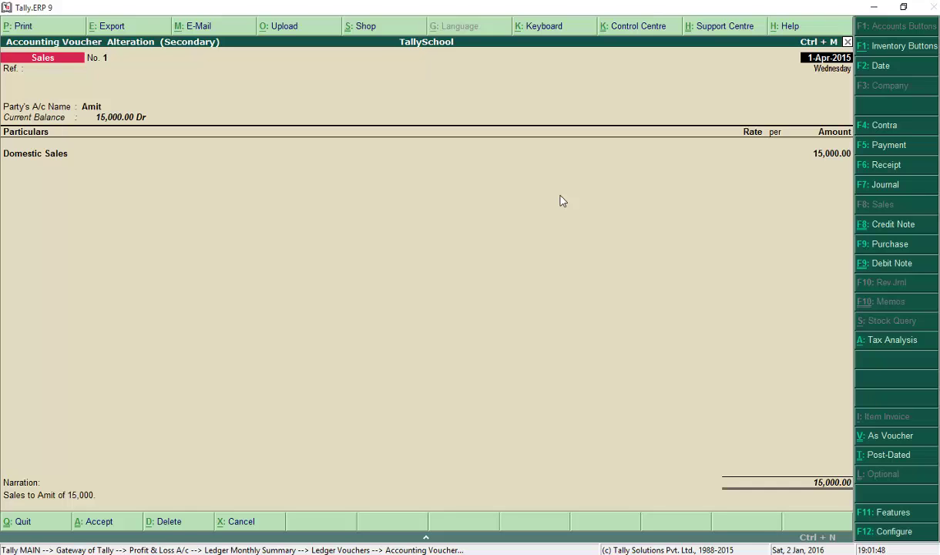
key(Escape)
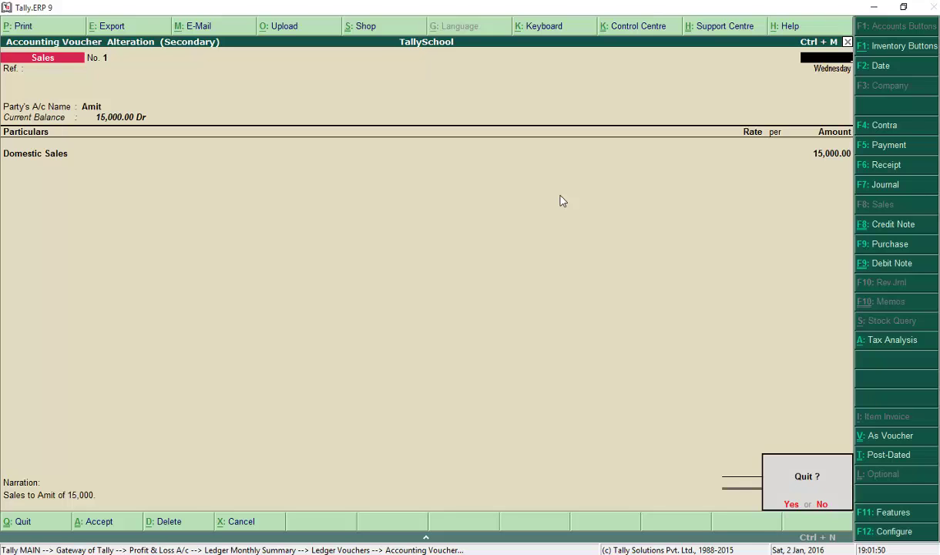
key(y)
key(Escape)
key(Escape)
key(Escape)
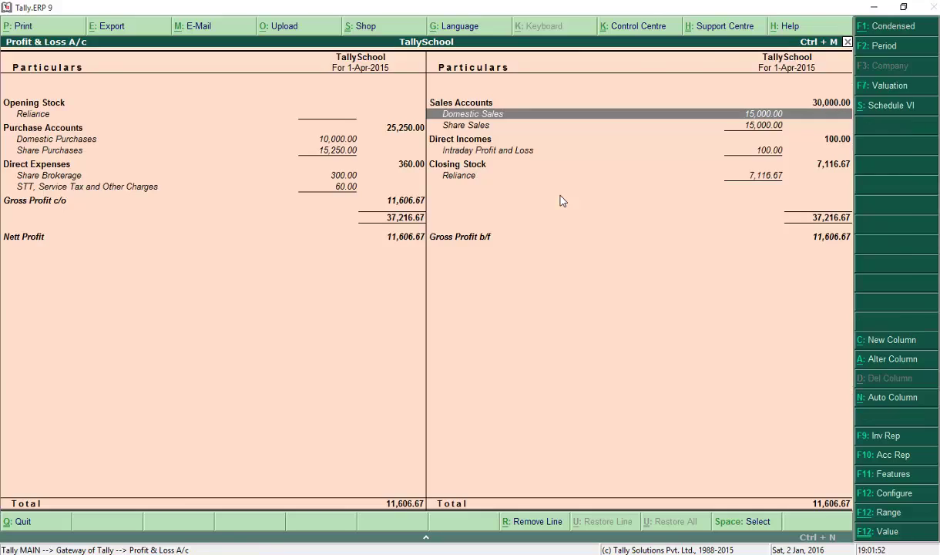